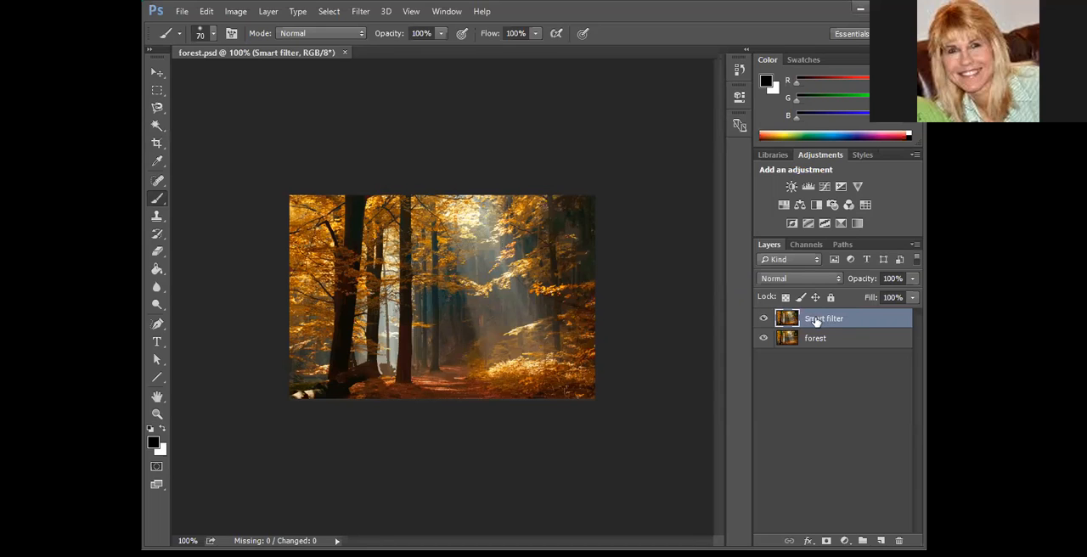
Convert the "Smart filter" layer to a Smart Object and open the Ripple distortion filter for it
right_click(608, 245)
click(529, 181)
click(363, 11)
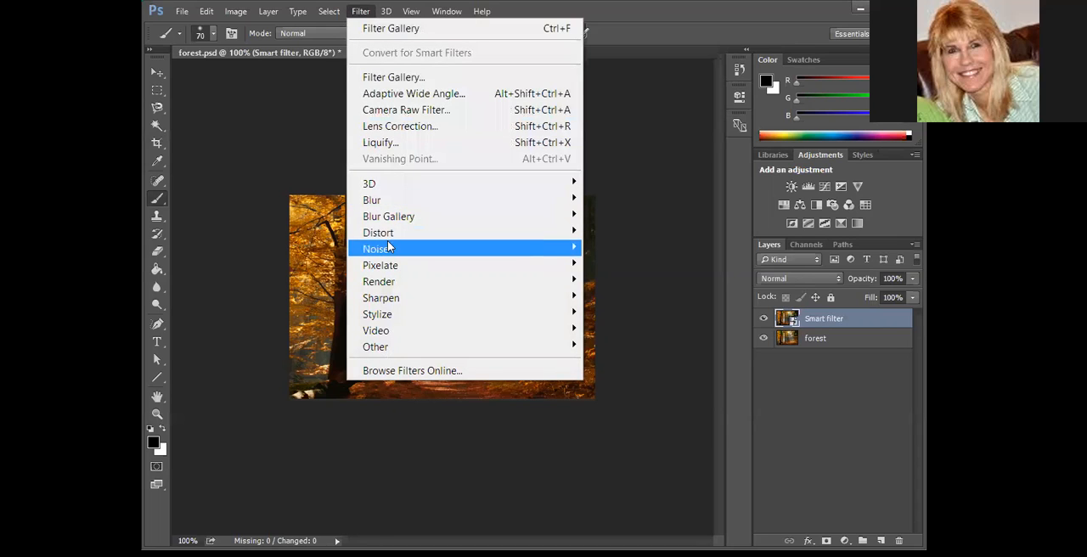
mouse_move(391, 235)
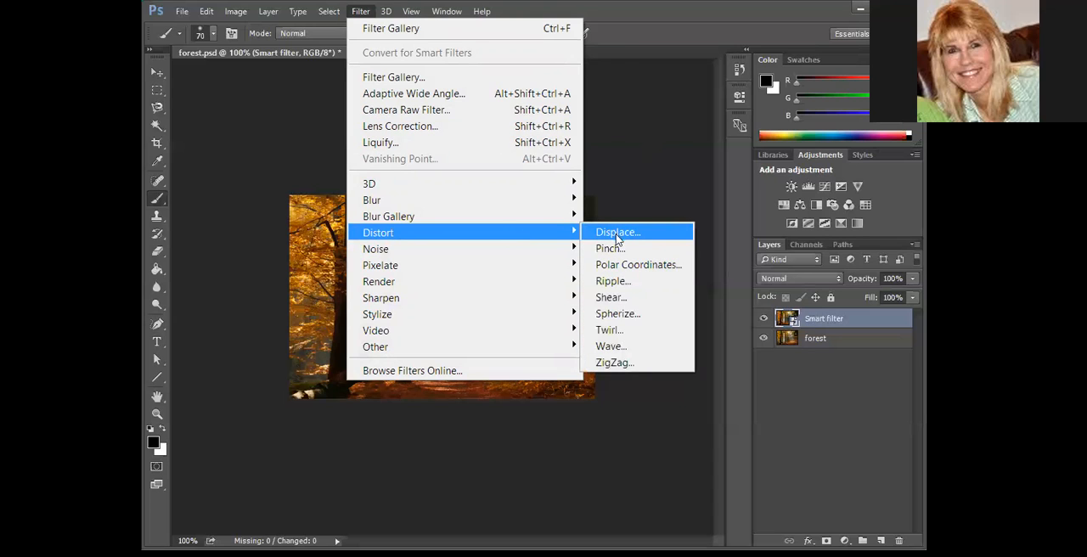
click(612, 284)
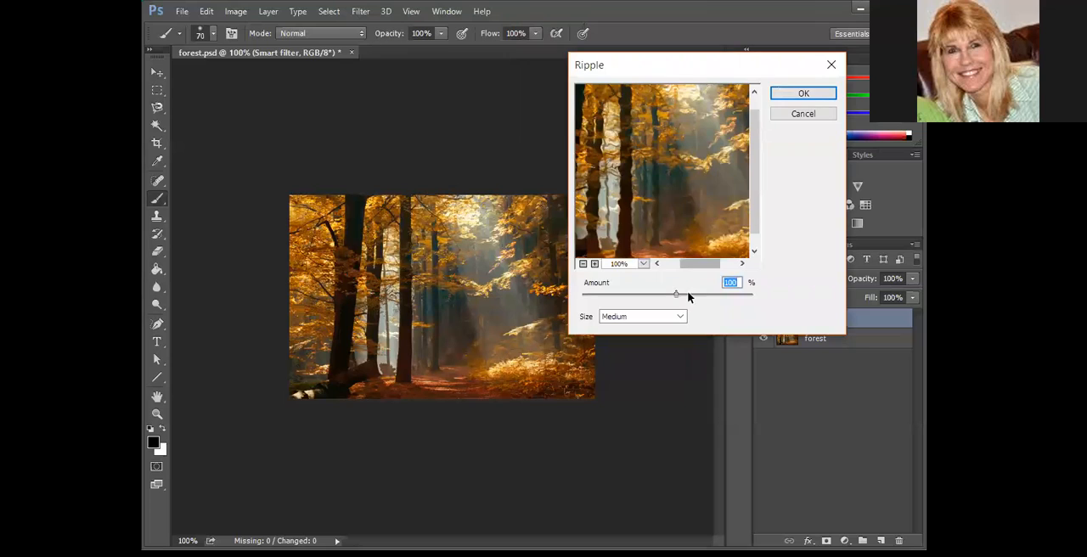
Compare the Ripple preview at Small with 271%, Medium with 263%, and Large size
click(677, 318)
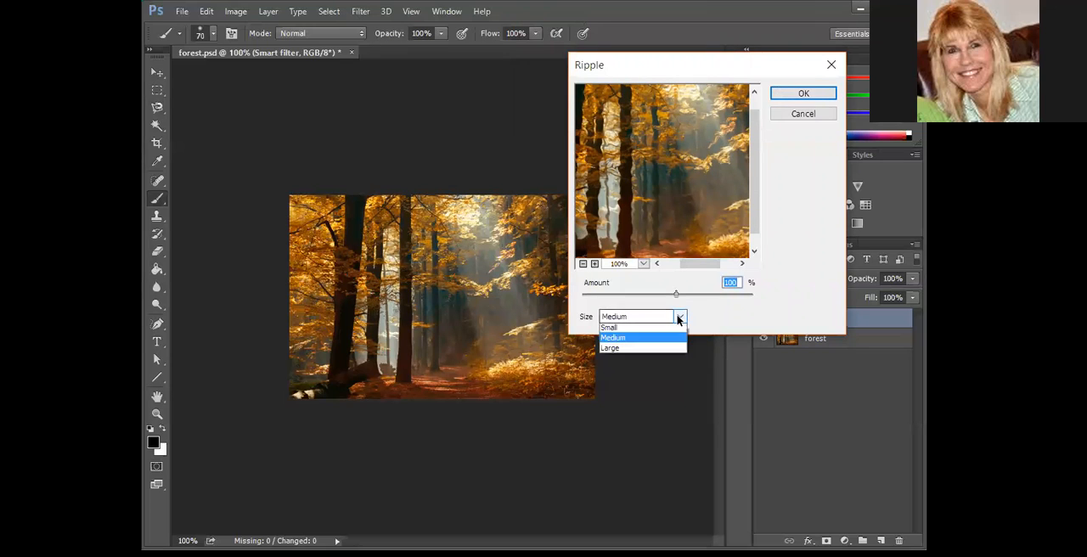
click(631, 331)
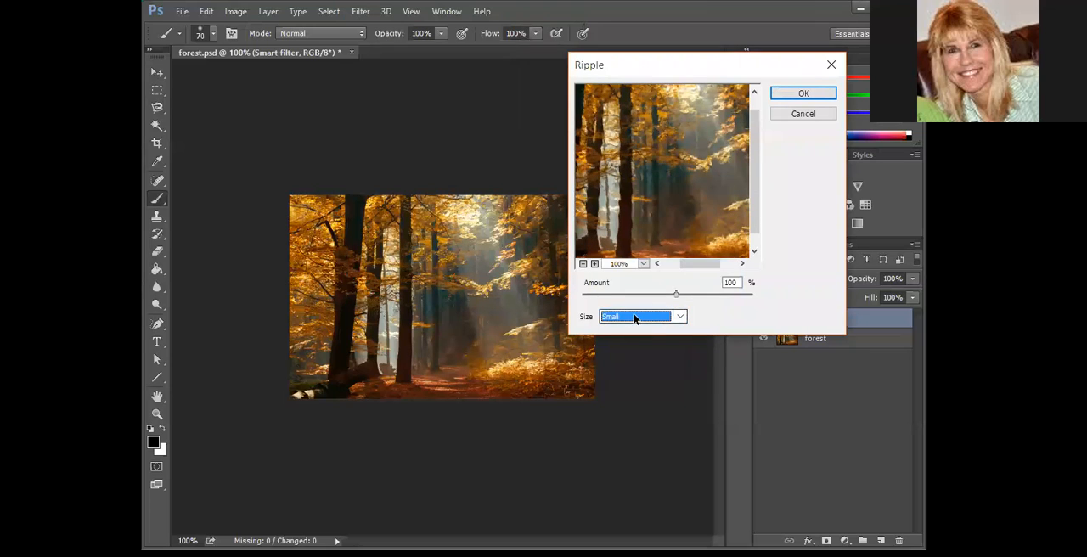
mouse_move(675, 292)
mouse_down()
mouse_move(725, 294)
mouse_move(600, 297)
mouse_move(709, 295)
mouse_move(672, 296)
mouse_move(689, 296)
mouse_up()
click(680, 316)
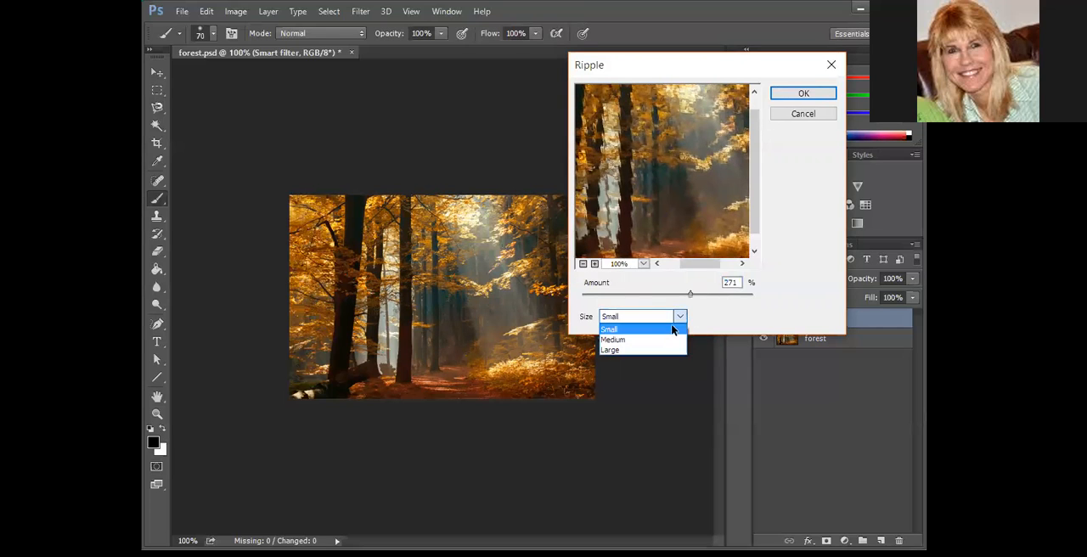
click(670, 340)
mouse_move(690, 295)
mouse_down()
mouse_move(711, 297)
mouse_move(611, 297)
mouse_move(689, 289)
mouse_up()
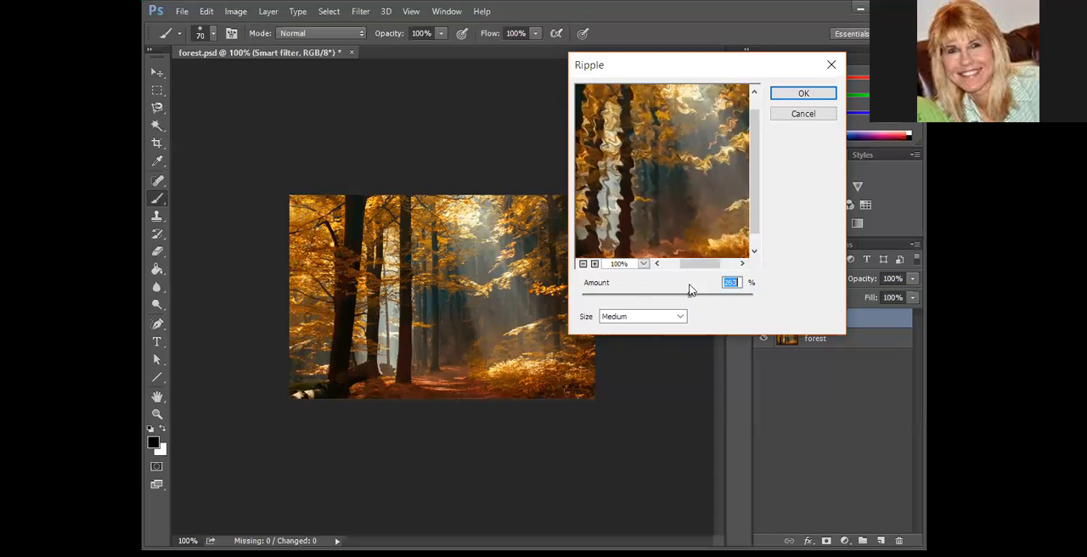
click(680, 316)
click(645, 349)
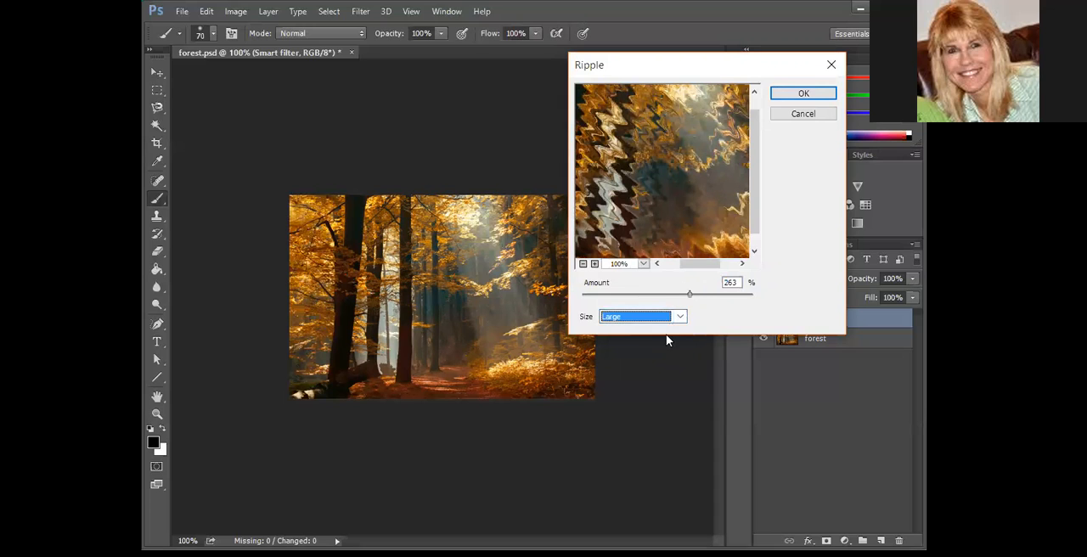
Apply the Ripple filter at Medium size with an amount of -101%, and hide its smart filter effect
mouse_move(686, 295)
mouse_down()
mouse_move(637, 294)
mouse_move(689, 291)
mouse_move(639, 292)
mouse_move(682, 281)
mouse_move(670, 287)
mouse_up()
click(680, 316)
click(643, 339)
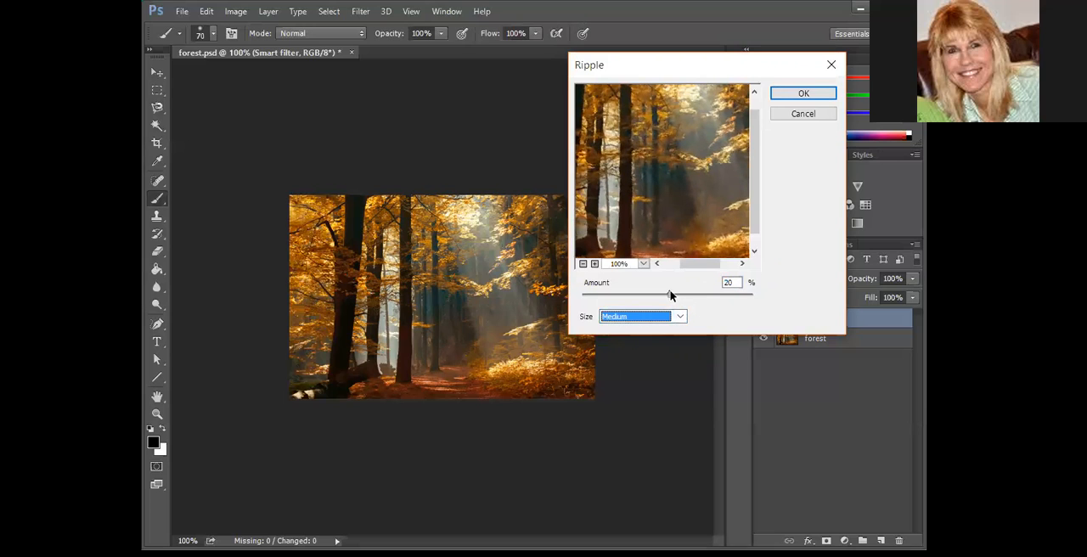
mouse_move(668, 289)
mouse_down()
mouse_move(679, 293)
mouse_move(659, 292)
mouse_up()
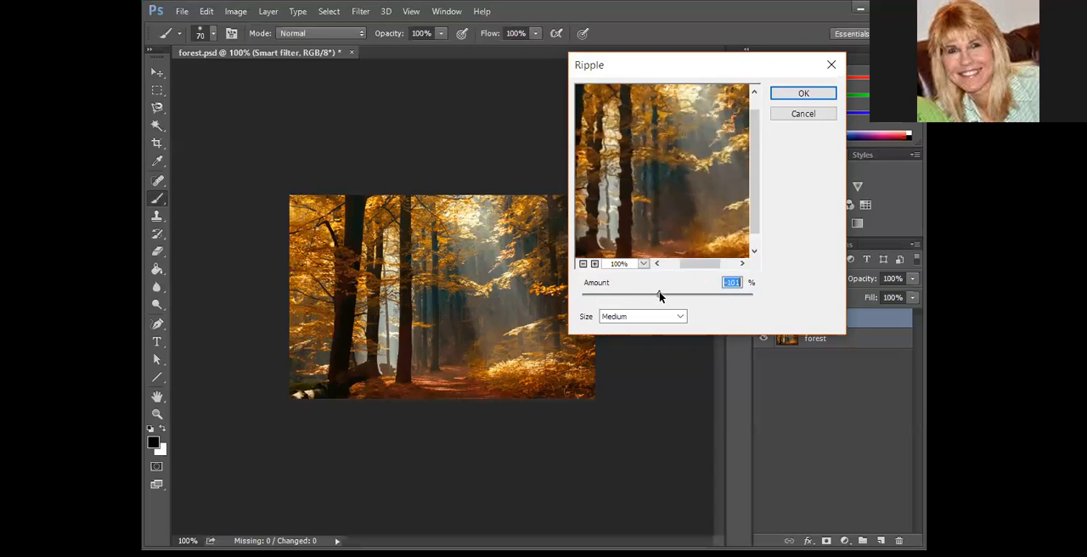
click(811, 94)
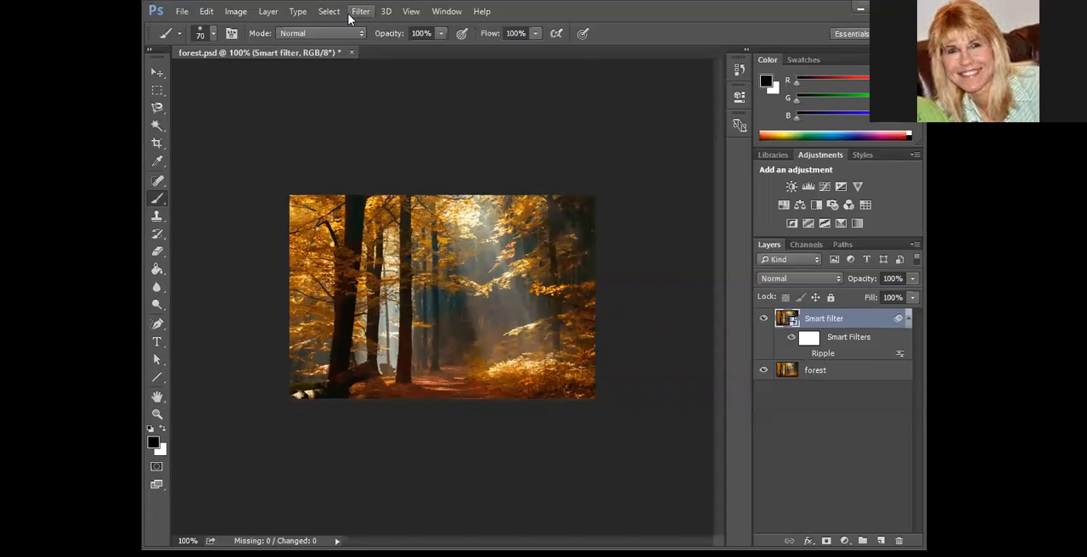
Apply a Twirl distortion with an angle of 28° to the smart object, and hide its effect
click(361, 12)
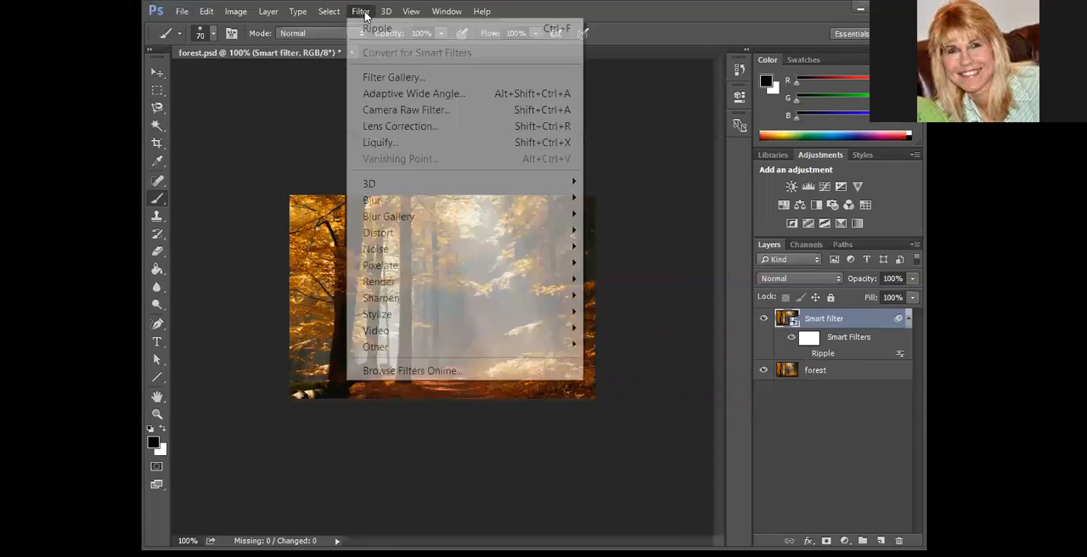
mouse_move(412, 240)
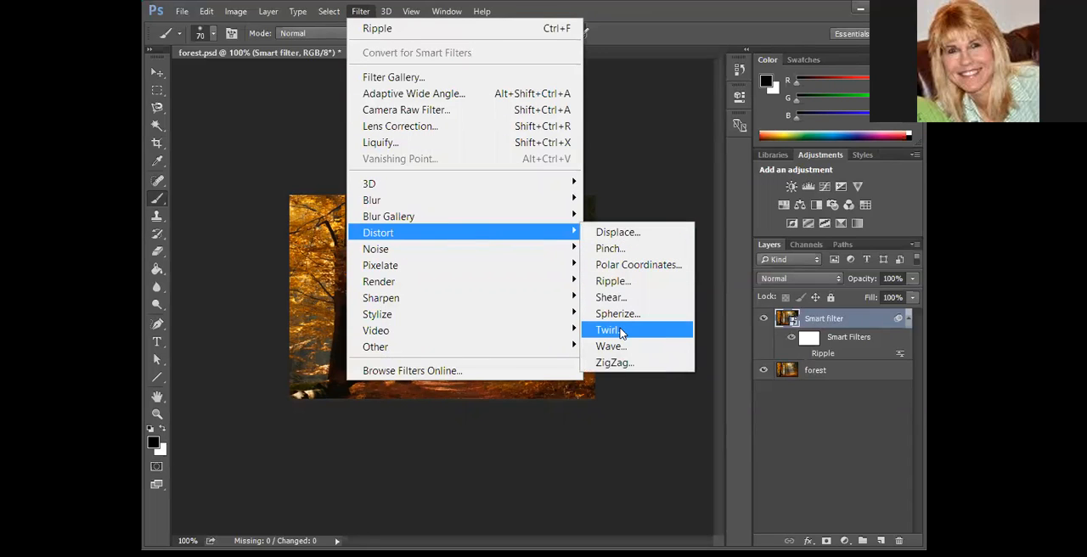
click(620, 331)
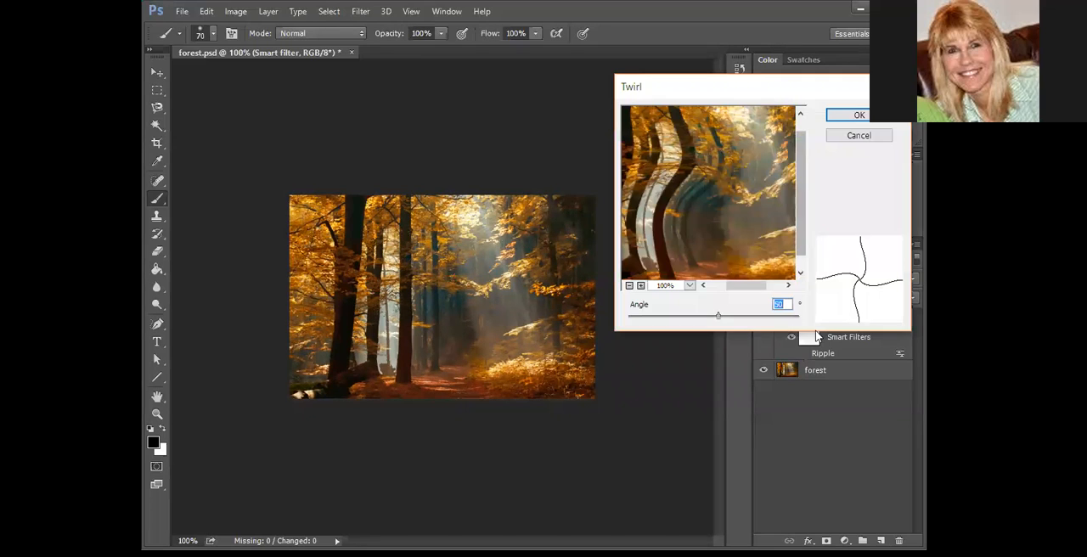
mouse_move(716, 315)
mouse_down()
mouse_move(741, 318)
mouse_move(652, 321)
mouse_move(761, 320)
mouse_move(679, 320)
mouse_move(738, 316)
mouse_move(713, 316)
mouse_up()
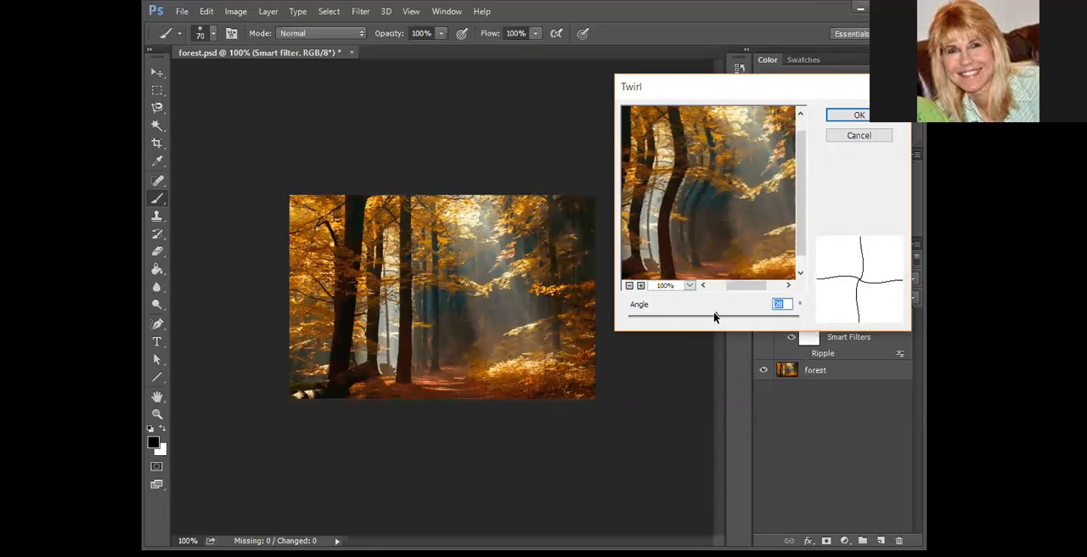
click(857, 115)
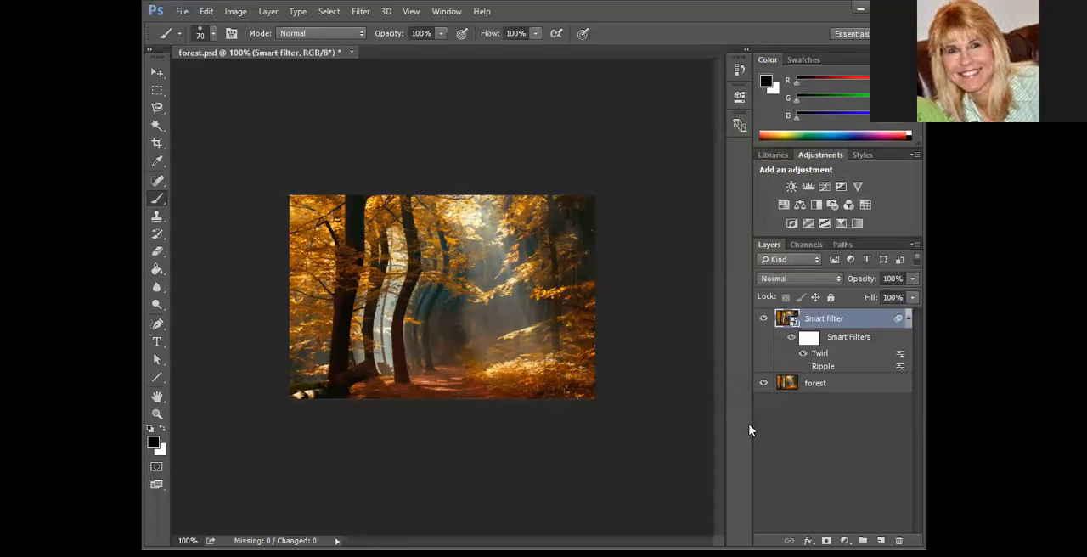
click(803, 353)
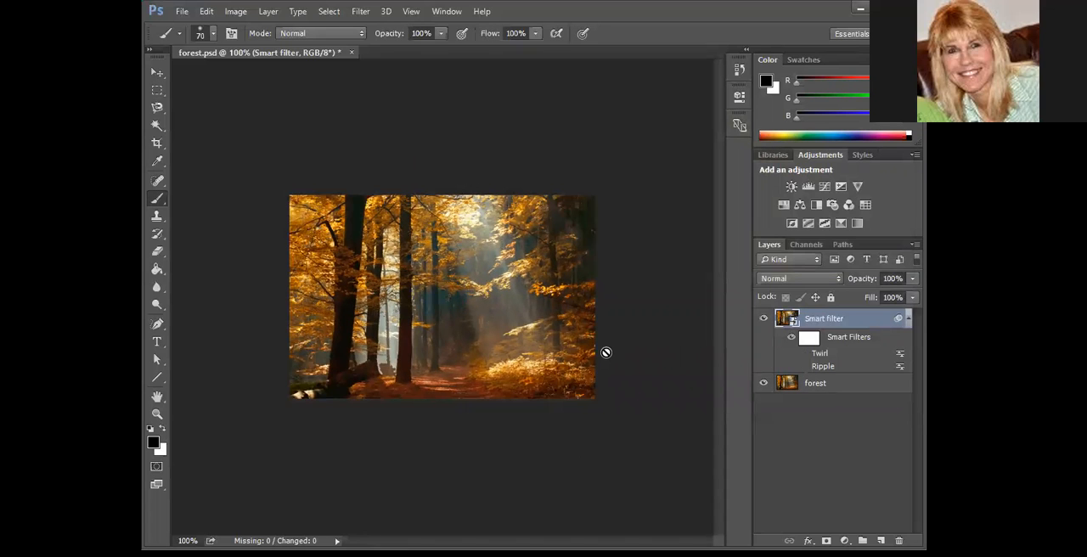
Open the Wave distortion filter and compare the Sine, Triangle and Square types, leaving Square selected
click(360, 11)
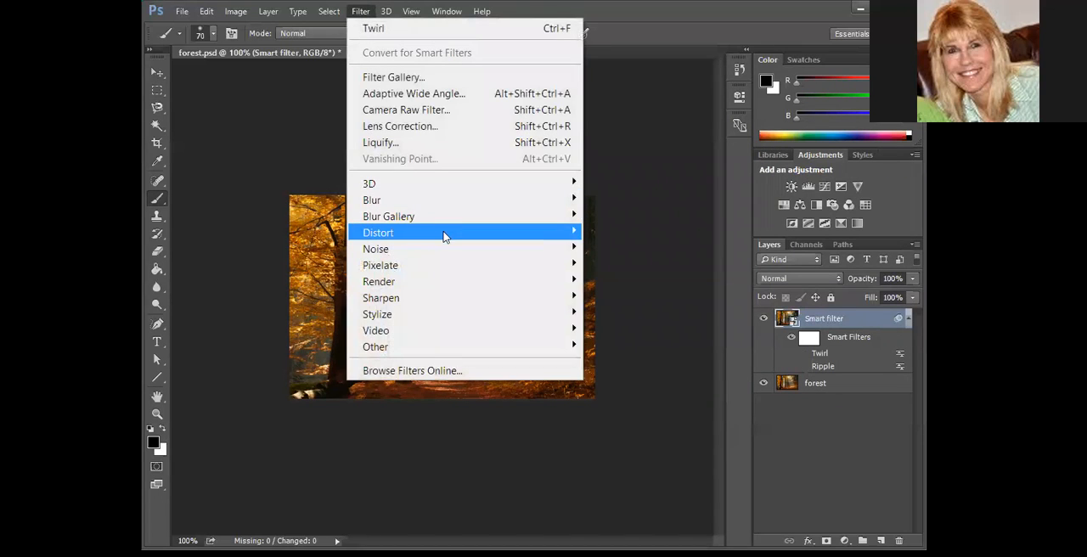
mouse_move(532, 235)
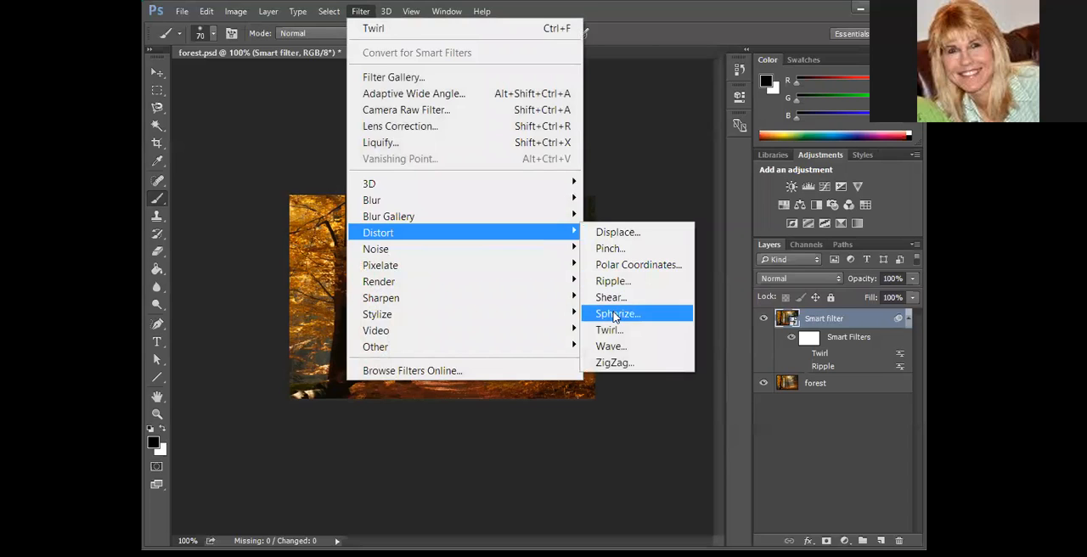
click(613, 347)
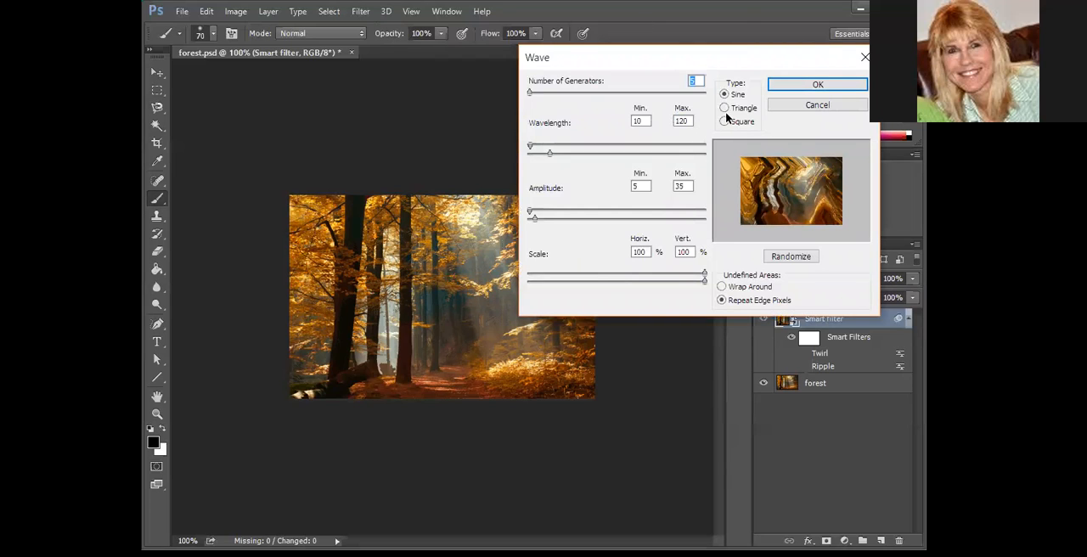
click(725, 108)
click(724, 120)
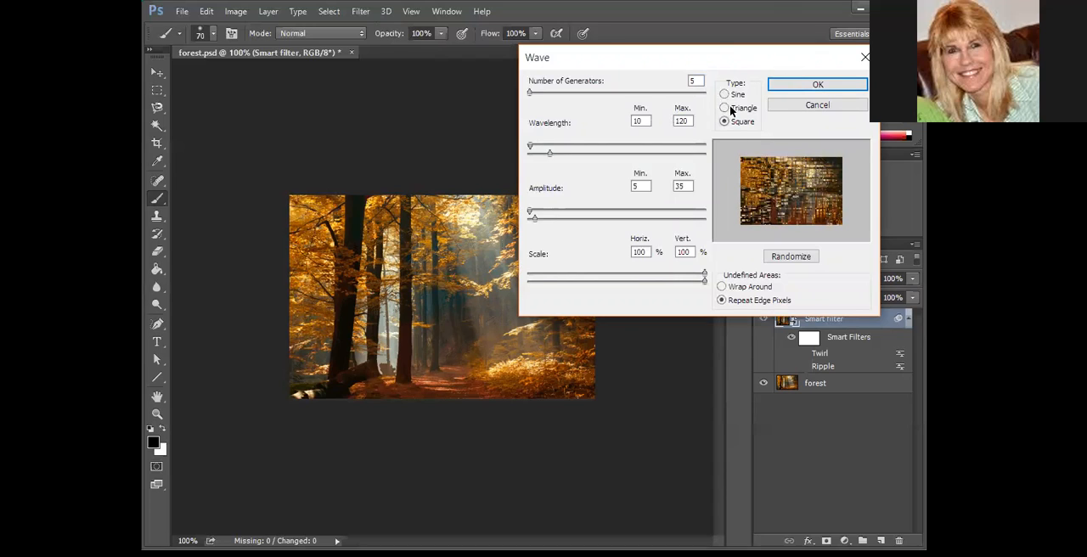
click(724, 108)
click(724, 94)
click(725, 108)
click(725, 121)
Try the Wave with 36 generators, a wavelength of 63 to 245 and an amplitude of 16 to 364
mouse_move(532, 96)
mouse_down()
mouse_move(610, 91)
mouse_move(535, 94)
mouse_up()
mouse_move(537, 148)
mouse_down()
mouse_move(603, 154)
mouse_move(541, 148)
mouse_up()
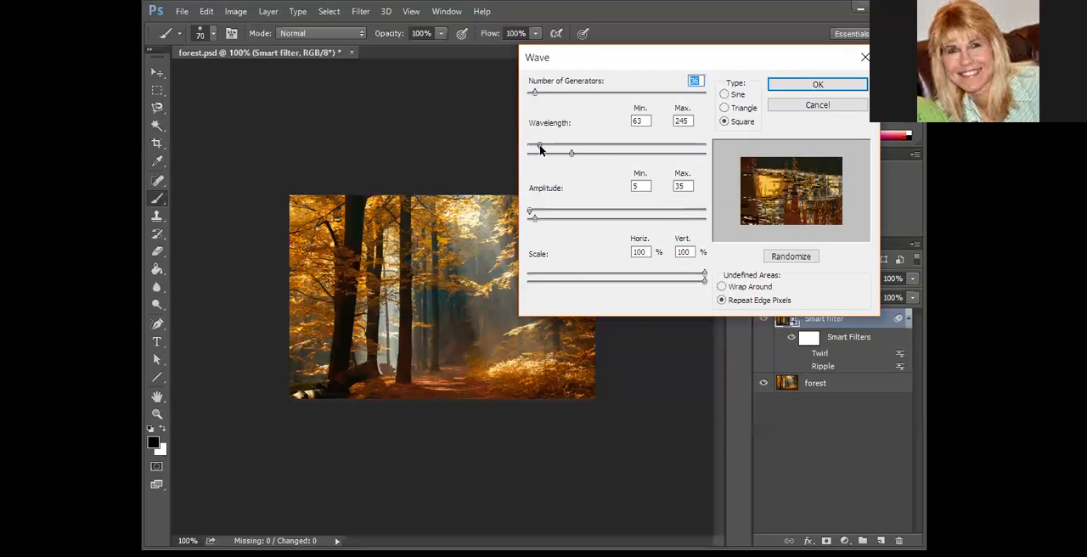
drag(531, 210, 592, 215)
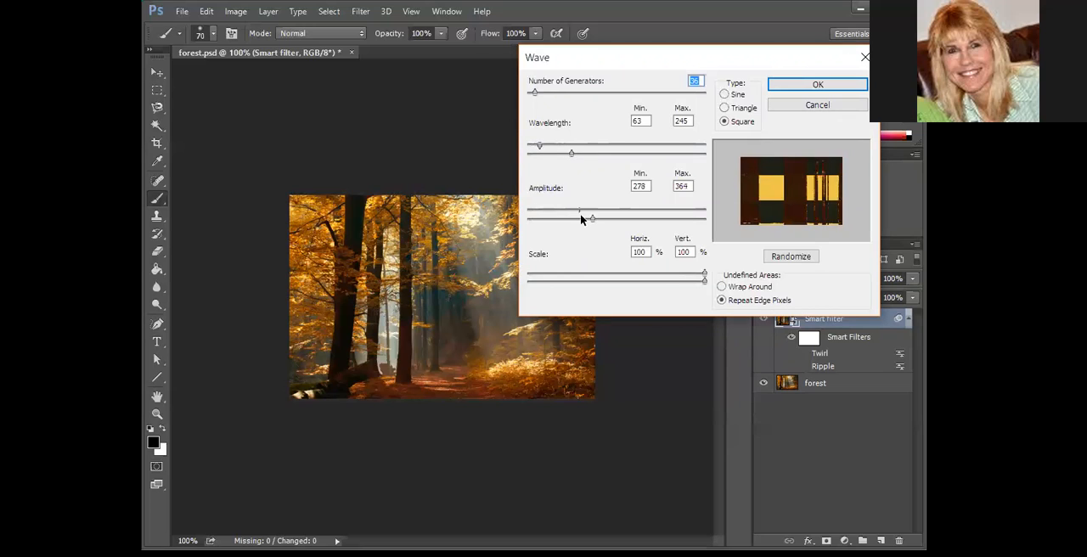
Switch the Wave type to Sine with 1 generator and a wavelength of 1 to 79
click(725, 94)
drag(571, 155, 526, 152)
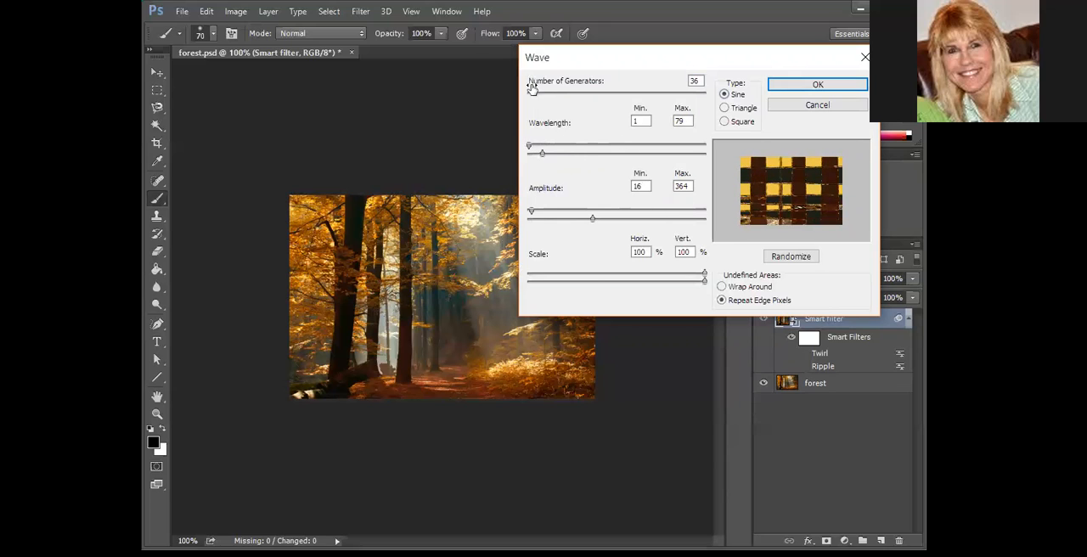
drag(535, 93, 528, 94)
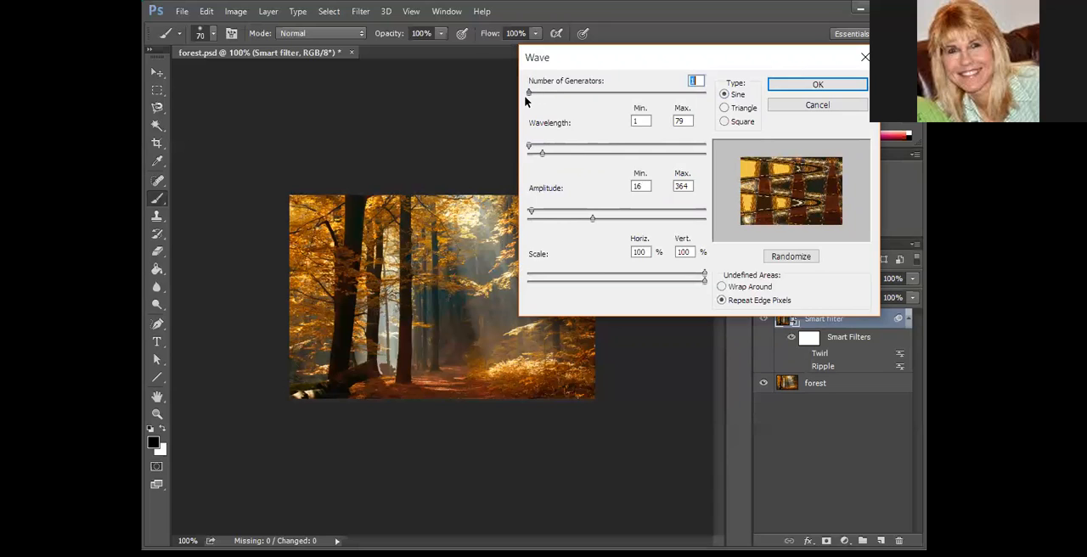
Set the Wave amplitude to 59 to 60 and its scale to 29% horizontal and 16% vertical
drag(531, 211, 635, 210)
drag(547, 212, 552, 212)
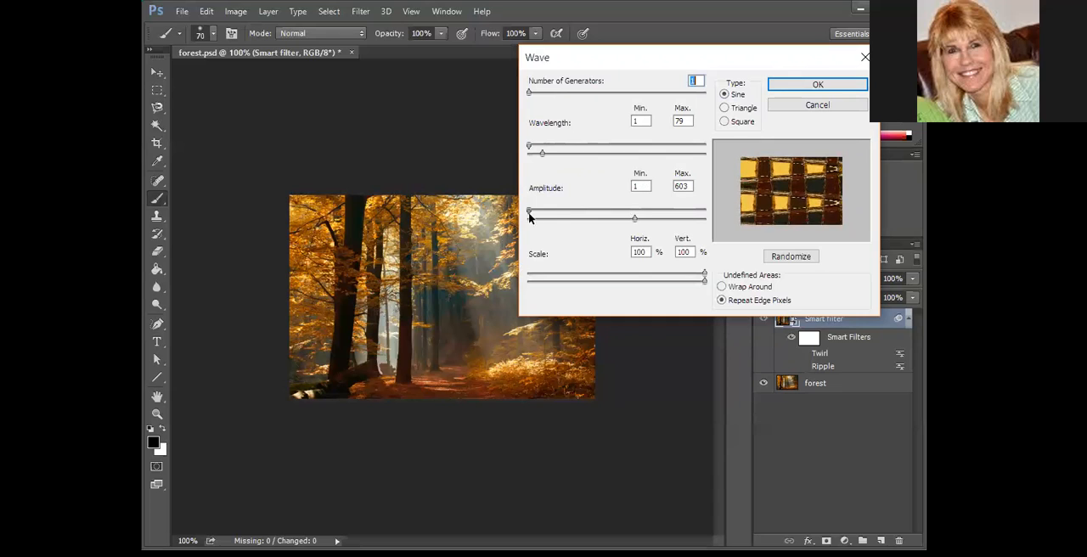
drag(636, 222, 561, 219)
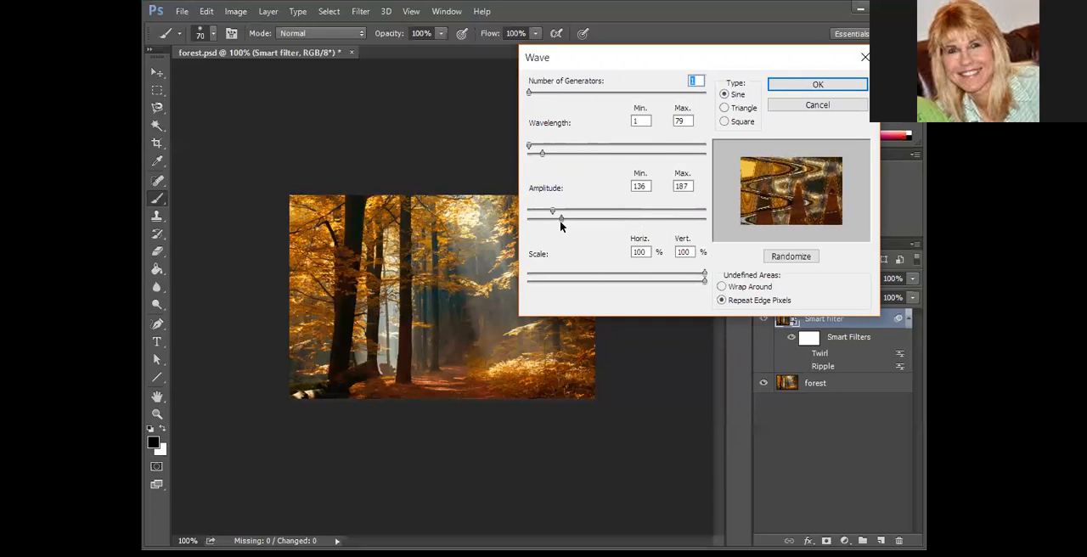
drag(704, 278, 581, 277)
drag(705, 281, 553, 283)
drag(567, 220, 546, 218)
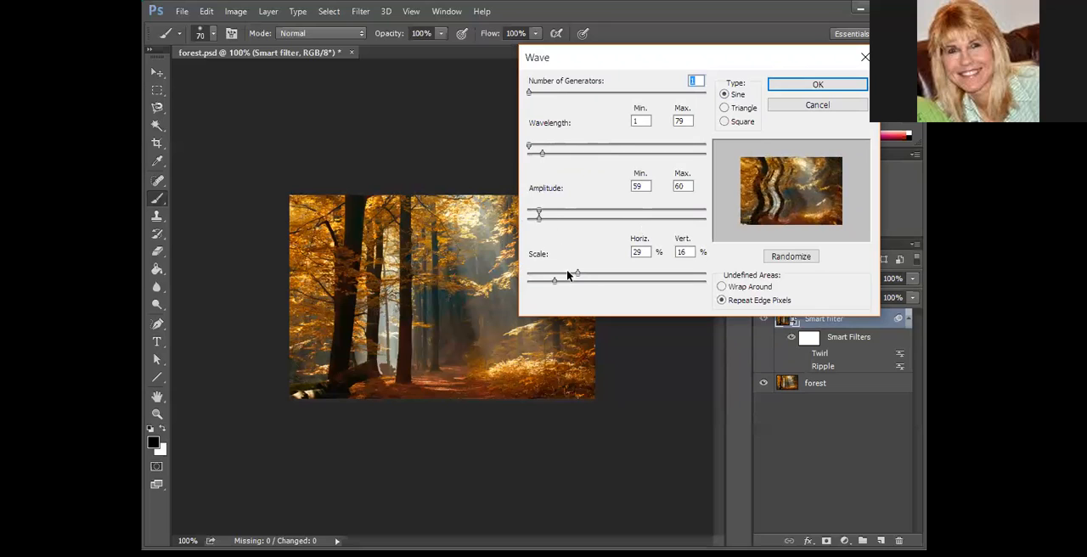
Adjust the Wave scale to 28% horizontal and 22% vertical, and raise the maximum amplitude to 129
mouse_move(577, 274)
mouse_down()
mouse_move(530, 283)
mouse_move(576, 277)
mouse_up()
click(727, 302)
drag(538, 219, 550, 221)
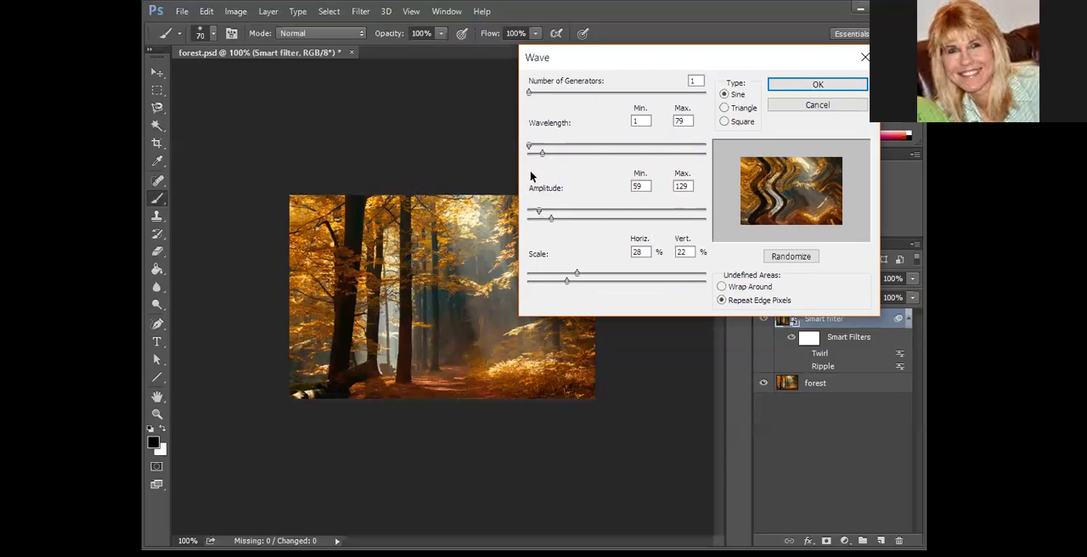
Compare the Triangle type with Sine, apply the Wave filter as Sine, and hide its smart filter effect
click(724, 108)
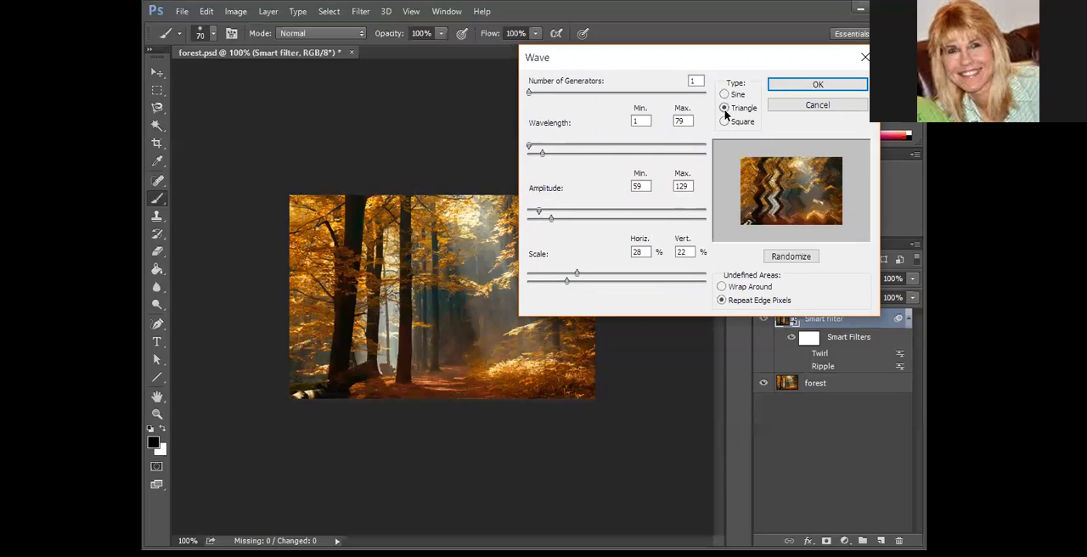
click(724, 94)
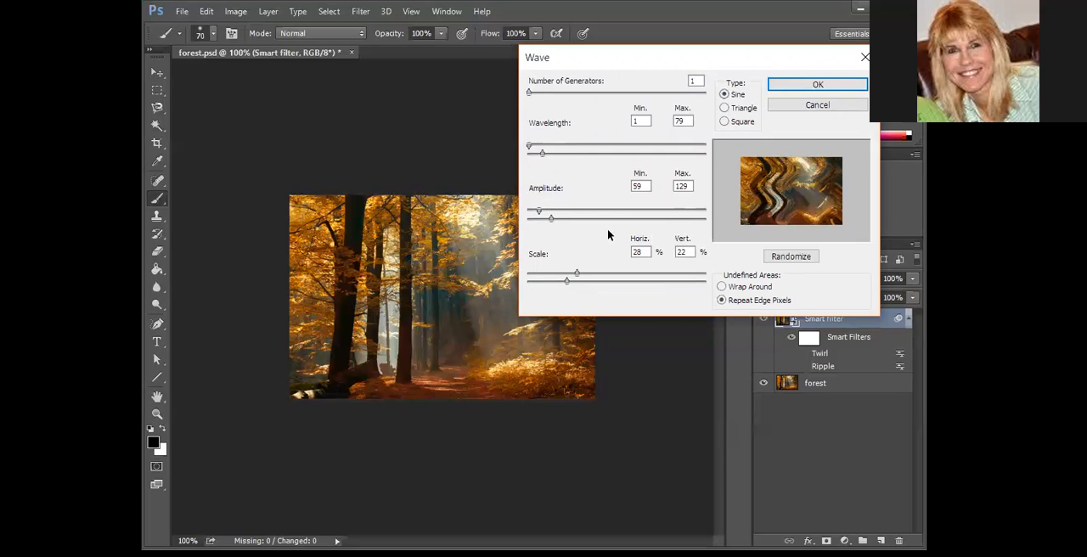
click(850, 85)
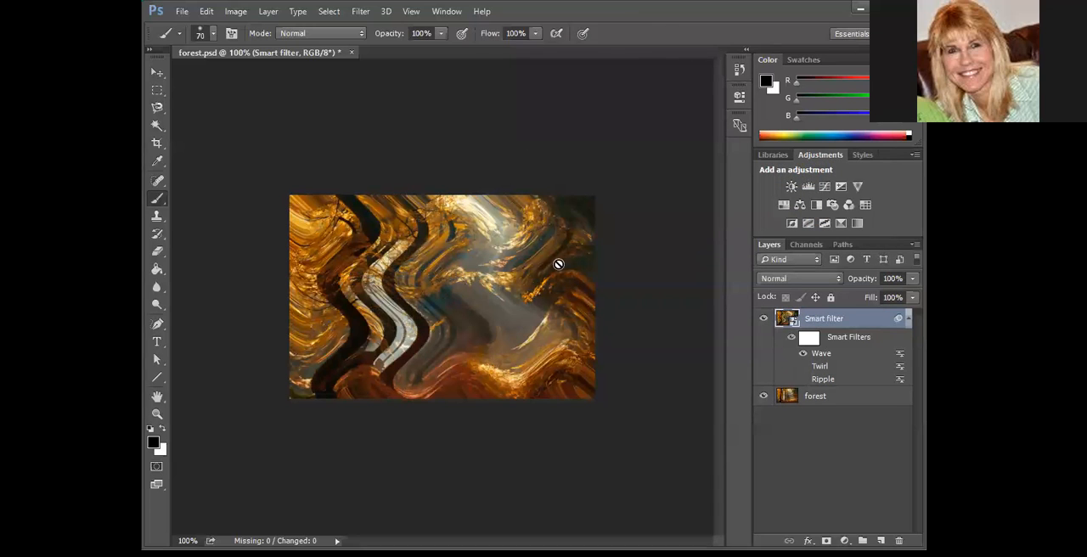
click(802, 353)
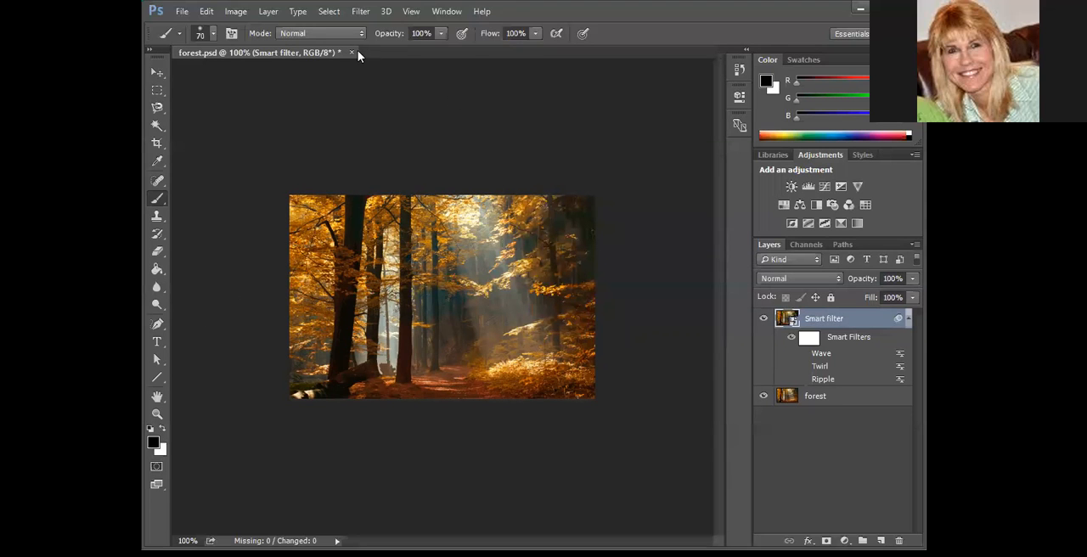
Start a ZigZag distortion on the smart filter layer and raise its amount to 55
click(360, 12)
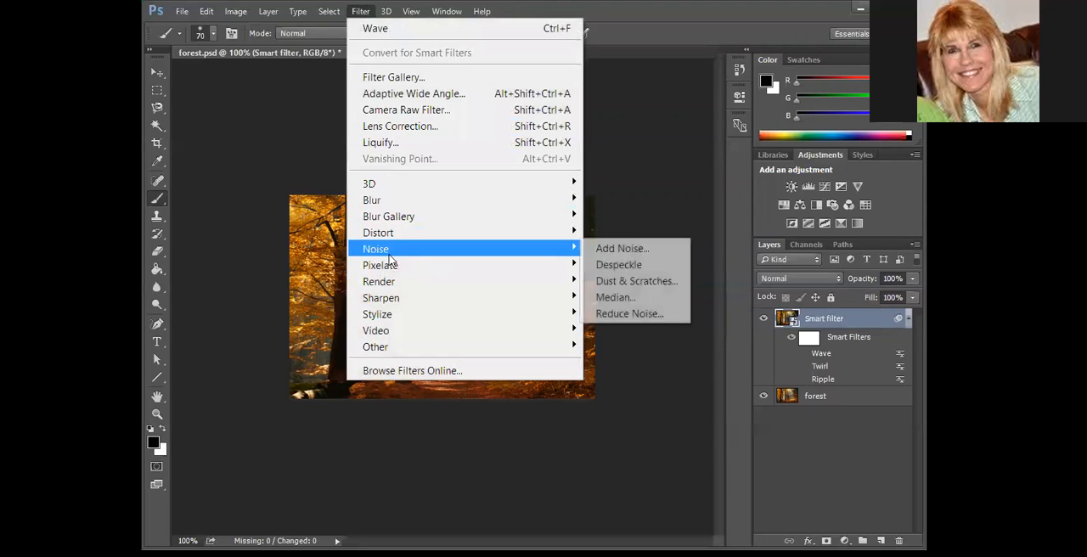
mouse_move(427, 235)
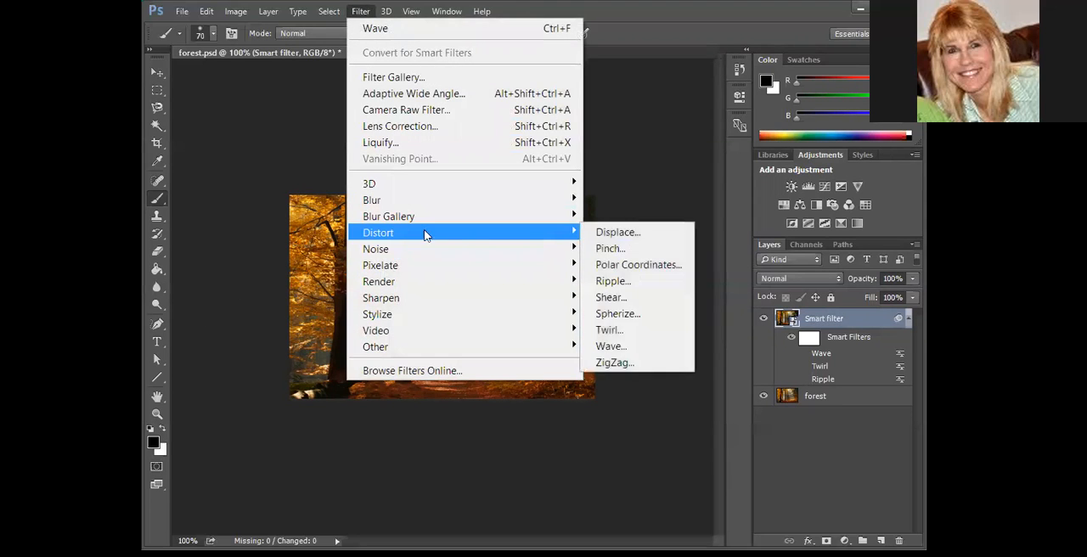
click(622, 363)
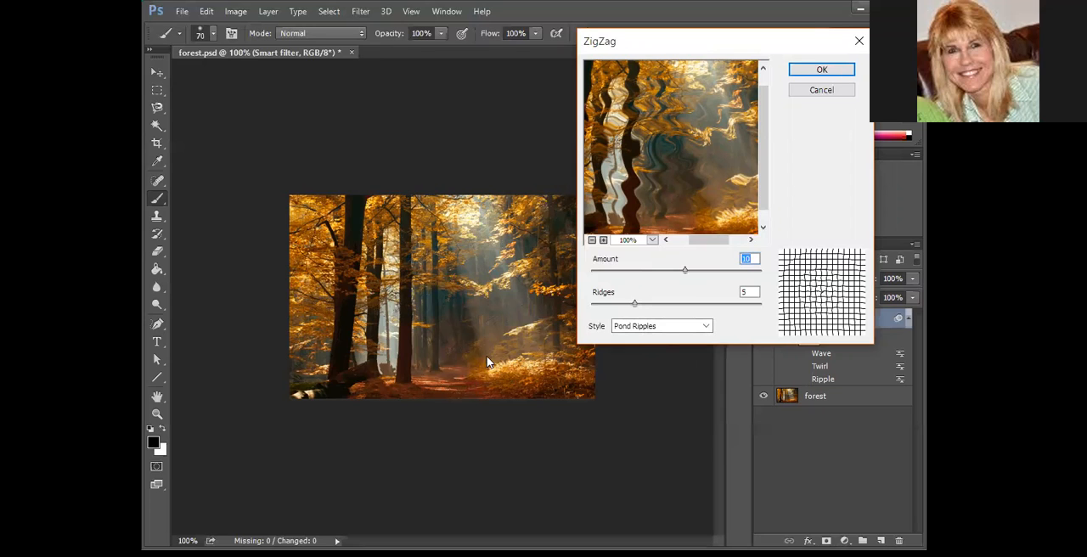
drag(684, 270, 722, 270)
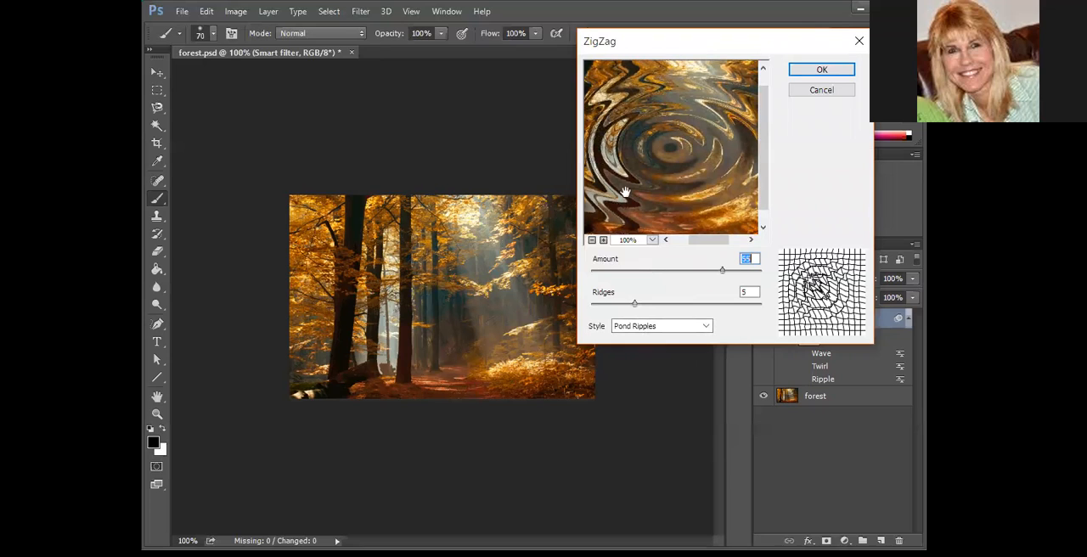
mouse_move(630, 305)
mouse_down()
mouse_move(615, 308)
mouse_move(637, 312)
mouse_up()
Compare the Around Center, Out From Center and Pond Ripples styles of the ZigZag filter and choose Out From Center
click(676, 327)
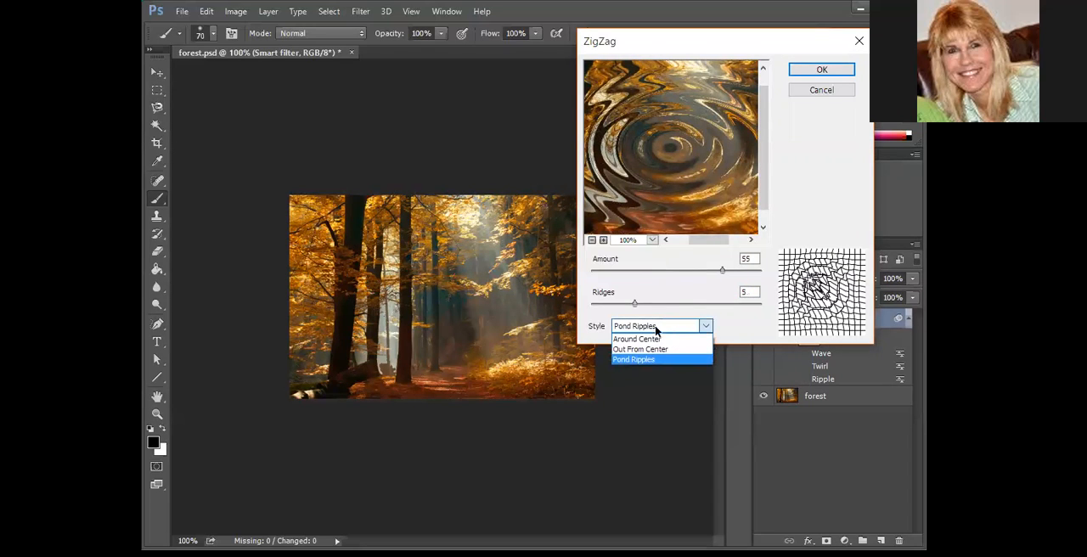
click(647, 340)
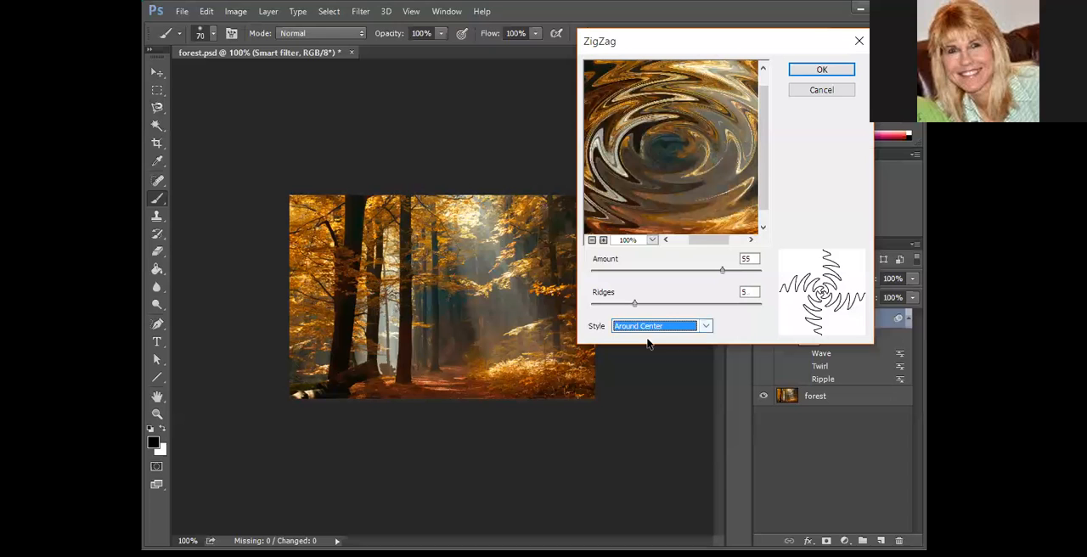
scroll(669, 327, down, 1)
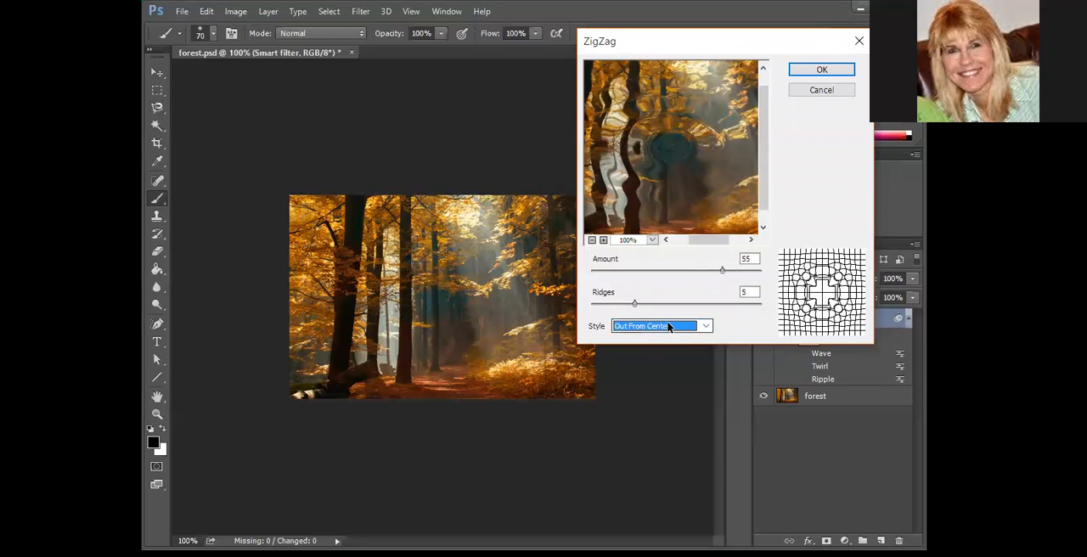
scroll(671, 329, down, 1)
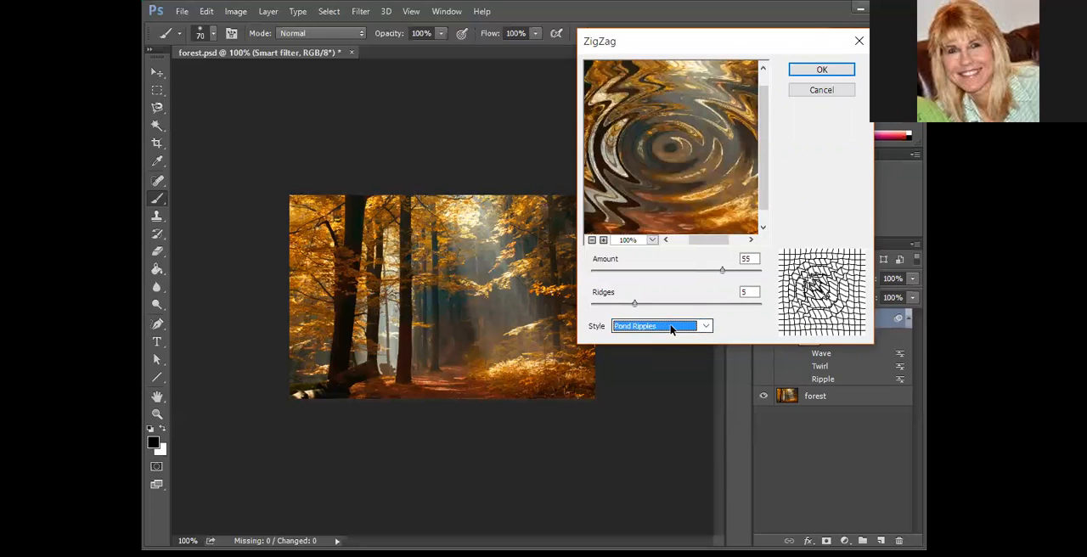
scroll(671, 329, up, 1)
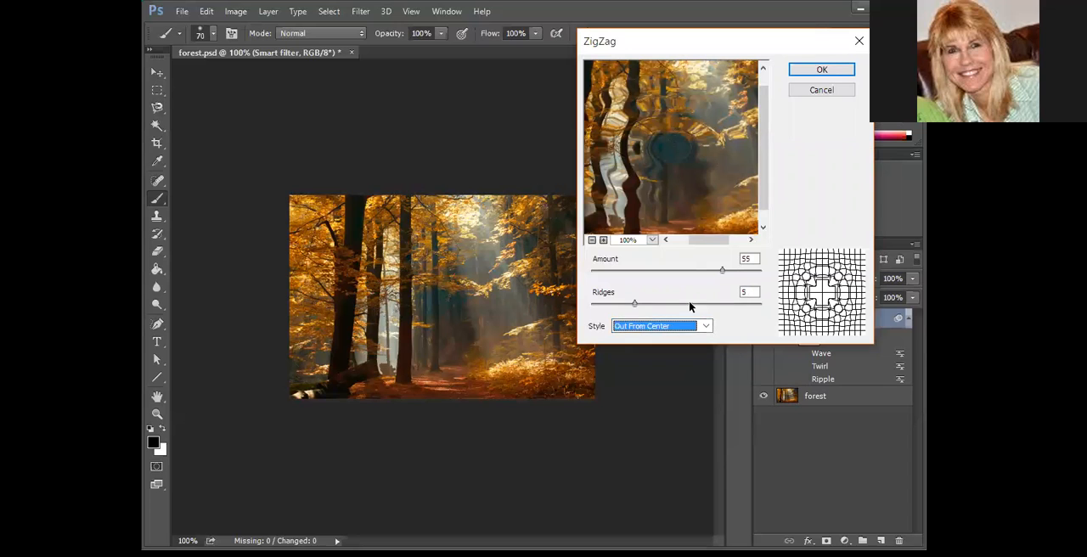
Apply the ZigZag filter with 2 ridges and an amount of 11, and hide its smart filter effect
drag(635, 303, 613, 309)
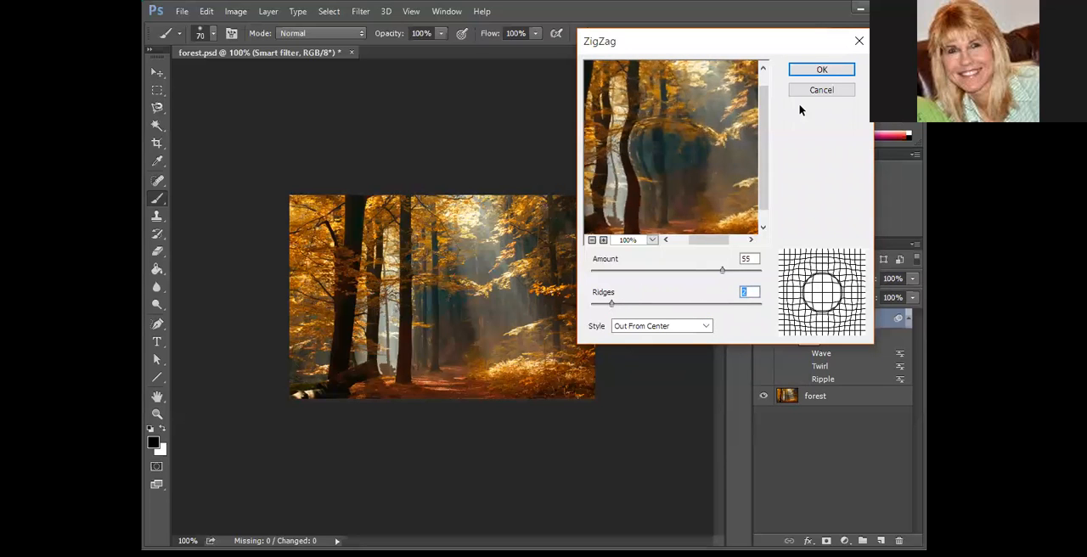
drag(724, 270, 686, 275)
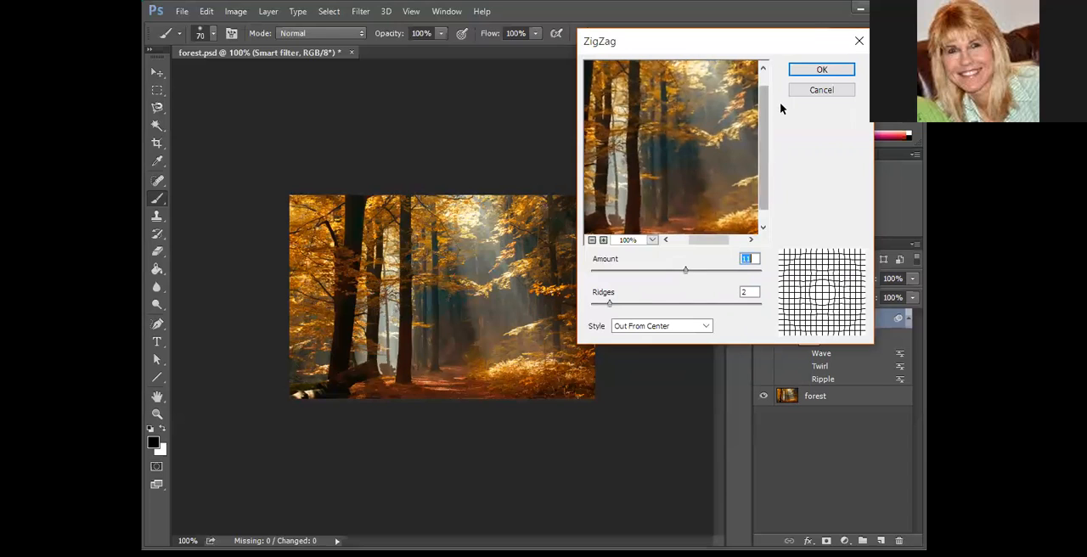
click(837, 72)
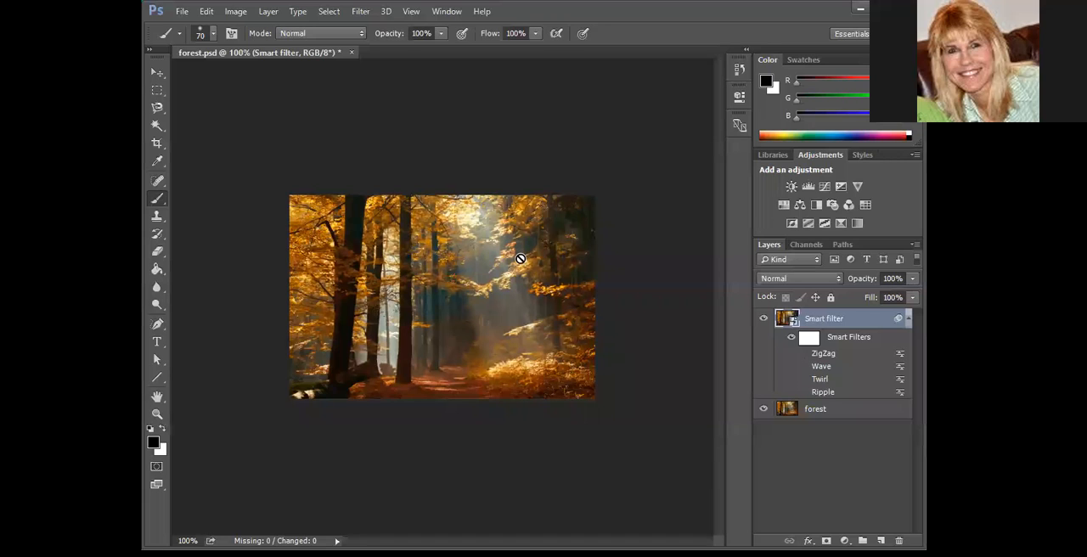
In the Filter Gallery, hide the Ink Outlines effect and replace Dark Strokes with Diffuse Glow from the Distort category
click(361, 12)
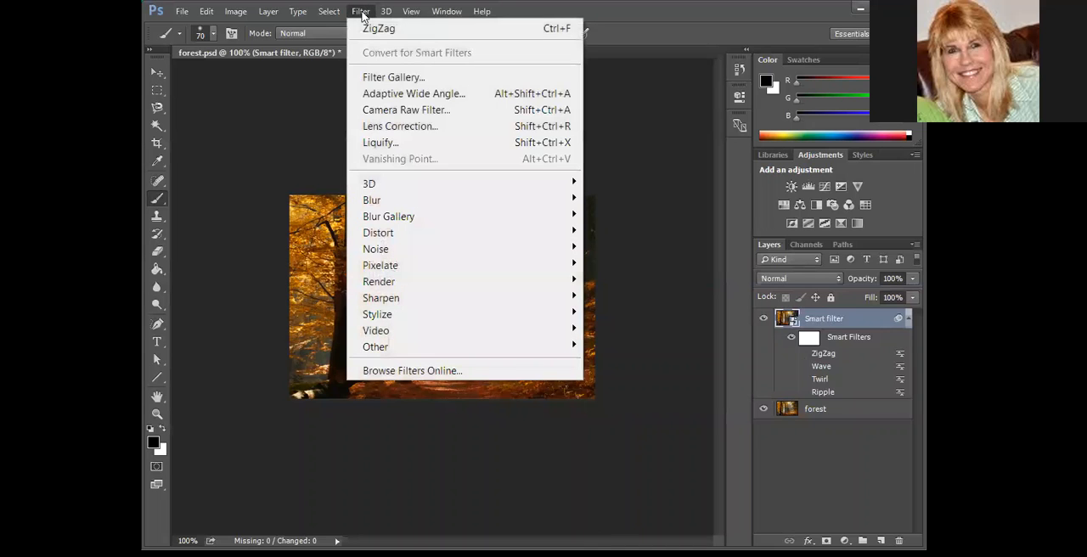
click(395, 77)
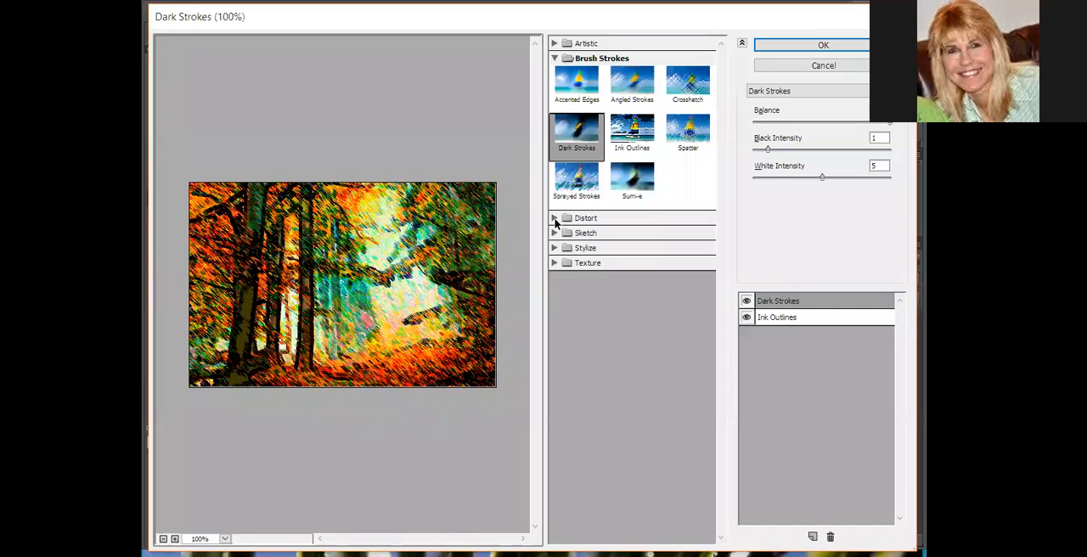
click(746, 317)
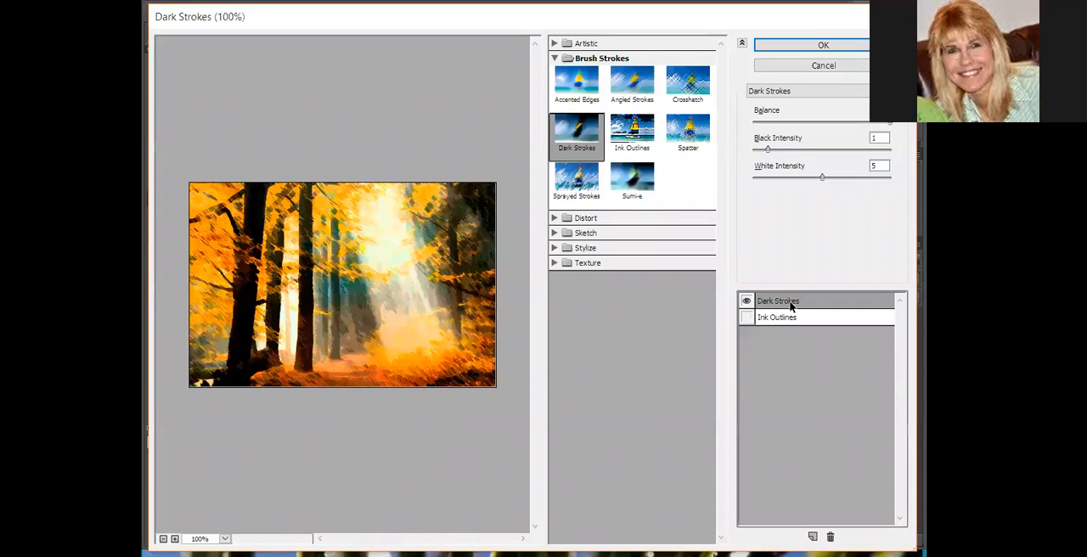
click(554, 219)
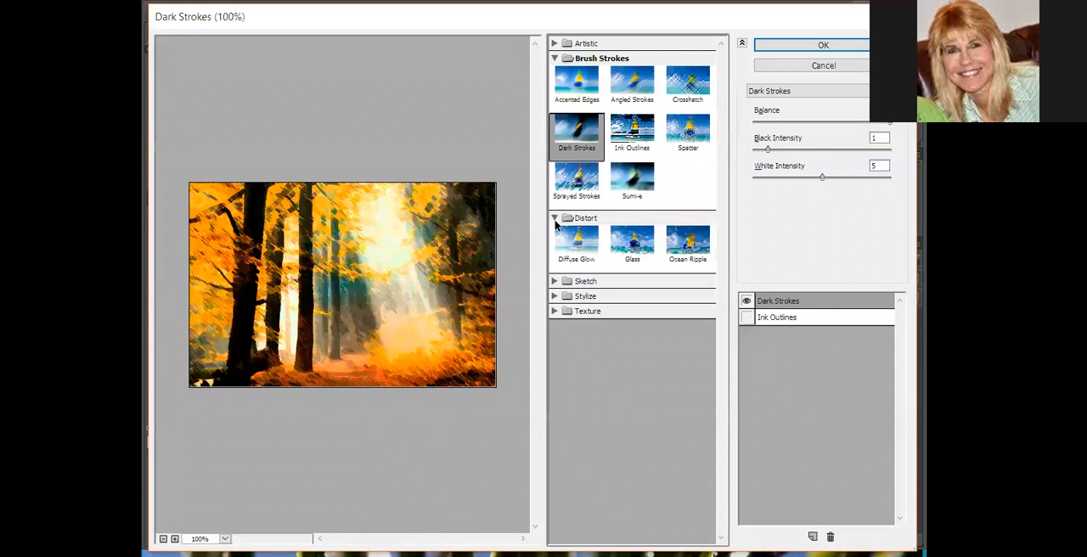
click(584, 245)
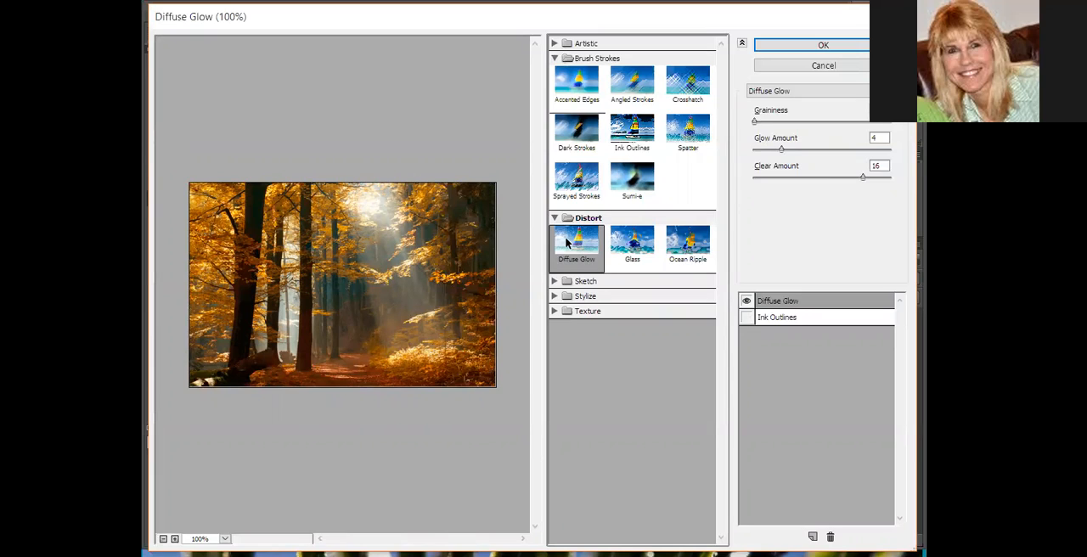
Apply Diffuse Glow with a glow amount of 7 and a clear amount of 19, and hide its smart filter effect
click(782, 150)
drag(782, 151, 808, 153)
drag(861, 177, 883, 181)
drag(807, 151, 804, 151)
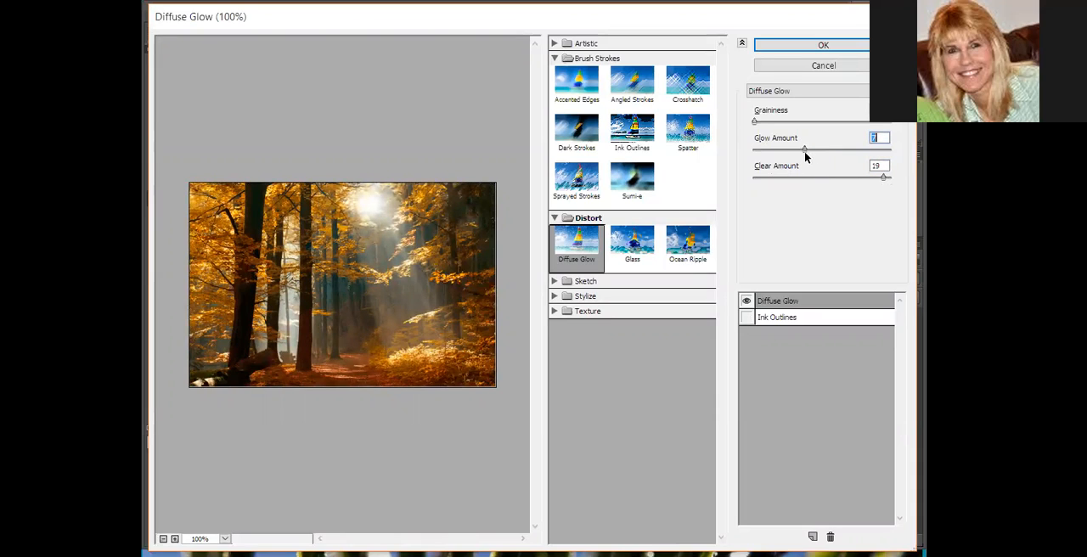
click(883, 178)
mouse_move(760, 124)
mouse_down()
mouse_move(830, 134)
mouse_move(759, 126)
mouse_up()
click(823, 45)
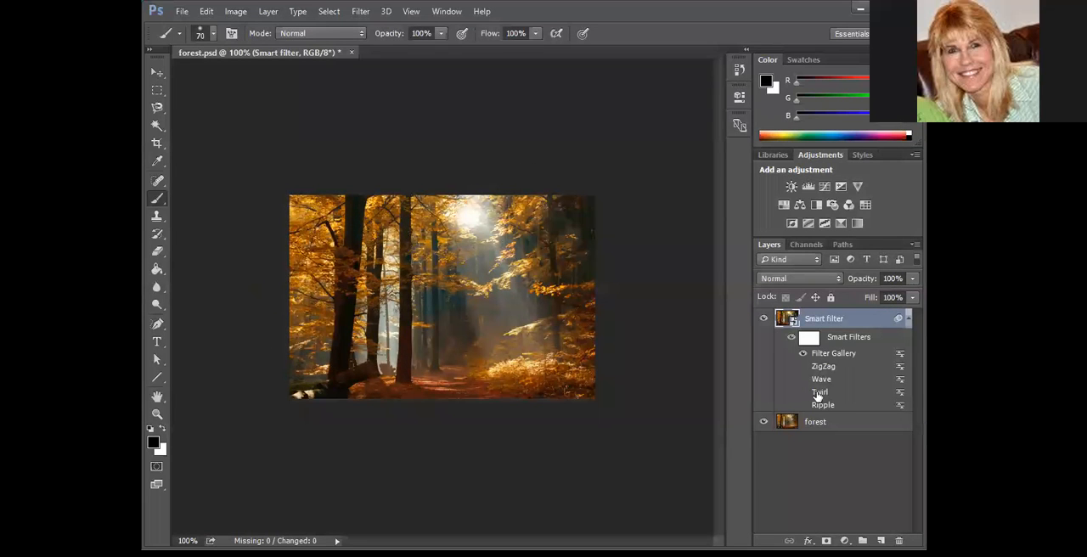
click(803, 353)
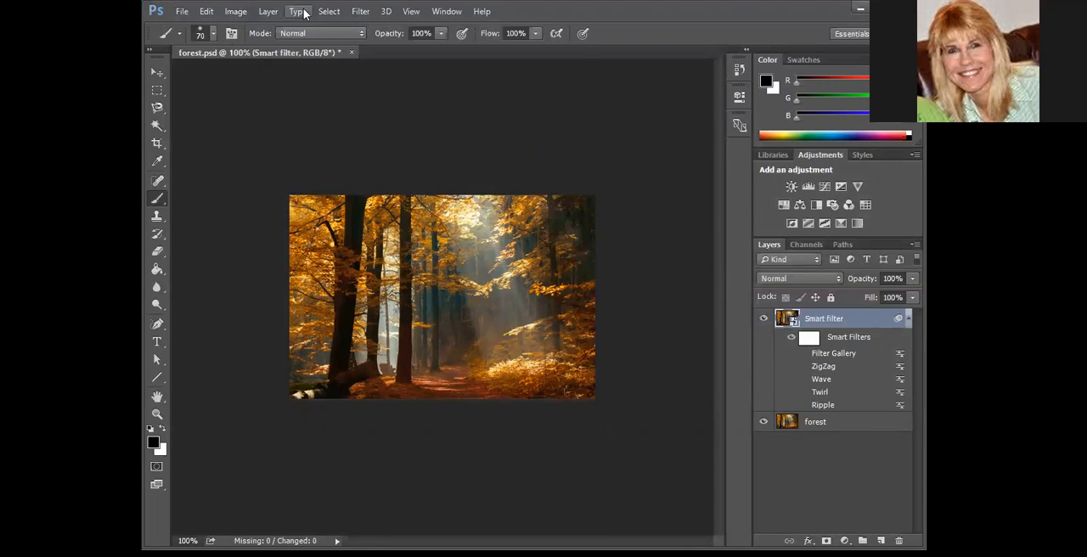
Start another Filter Gallery filter with the Glass effect and compare the Blocks, Canvas, Frosted and Tiny Lens textures, ending on Tiny Lens
click(360, 12)
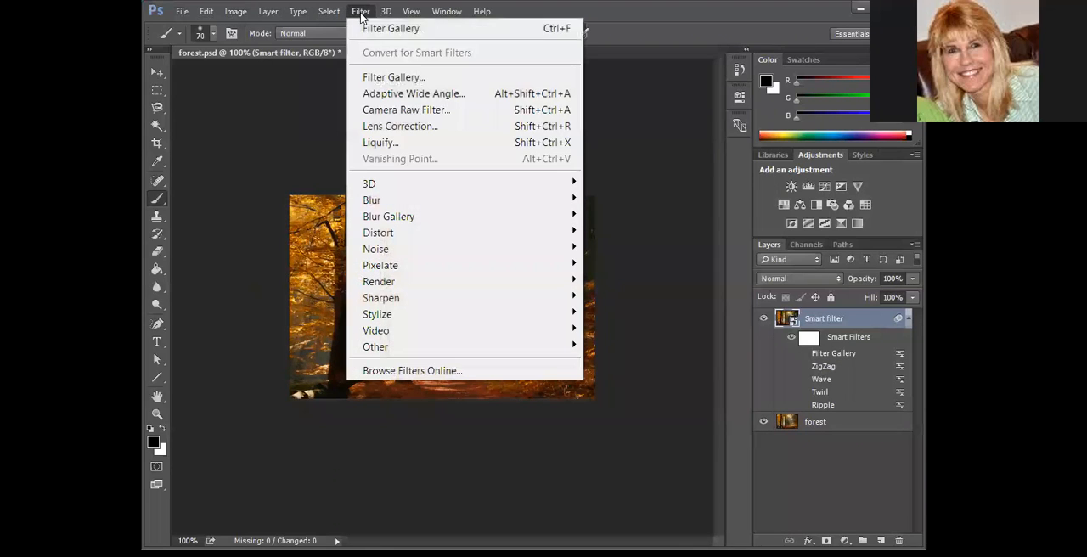
click(395, 78)
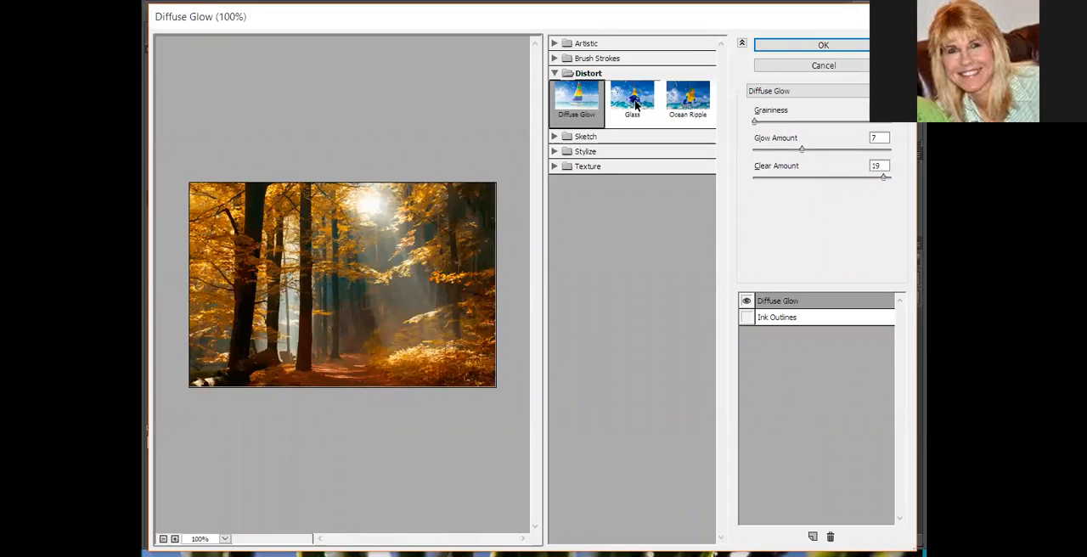
click(635, 104)
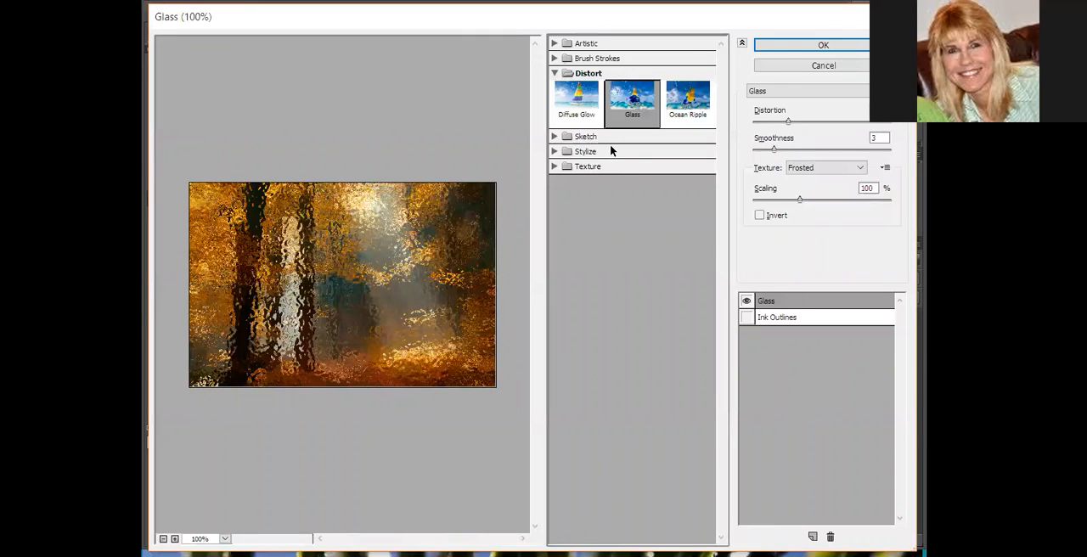
click(793, 169)
click(808, 182)
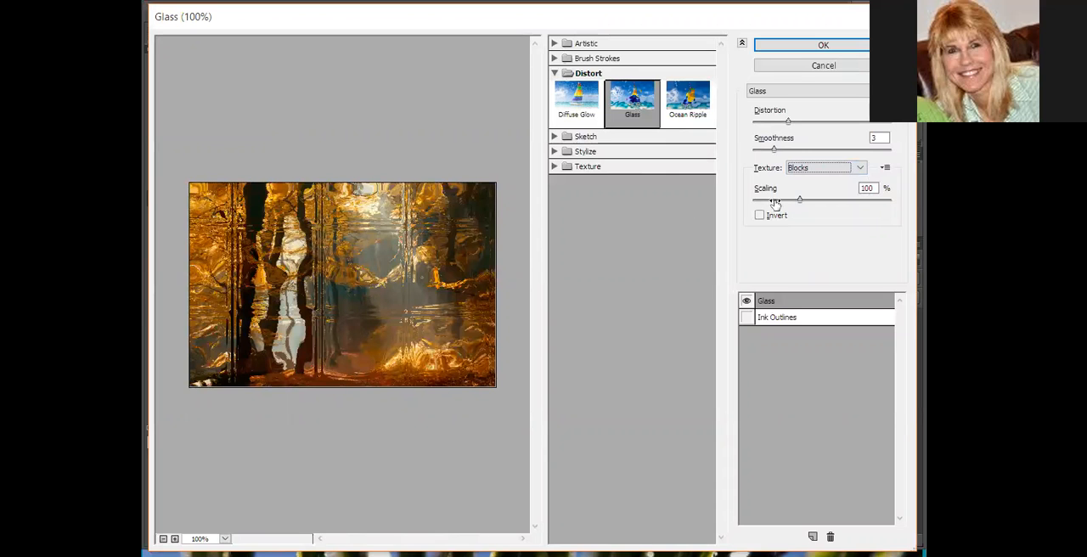
scroll(816, 170, down, 1)
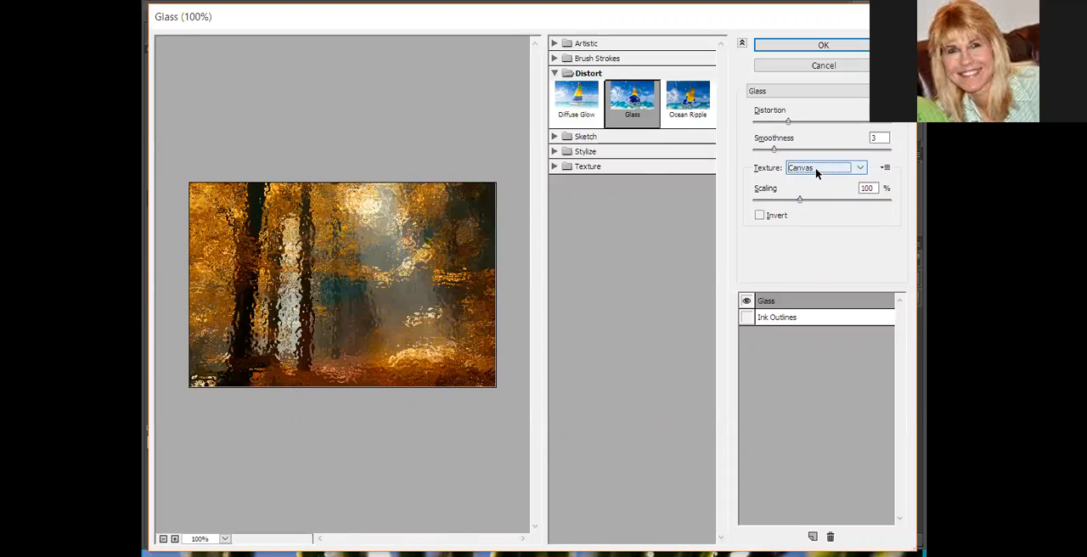
scroll(815, 167, down, 1)
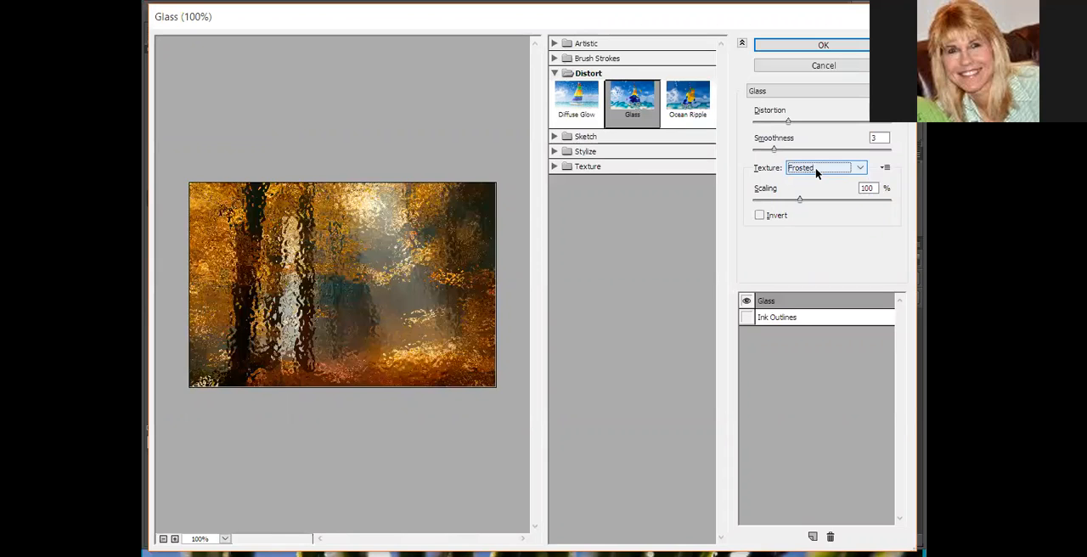
scroll(816, 167, down, 1)
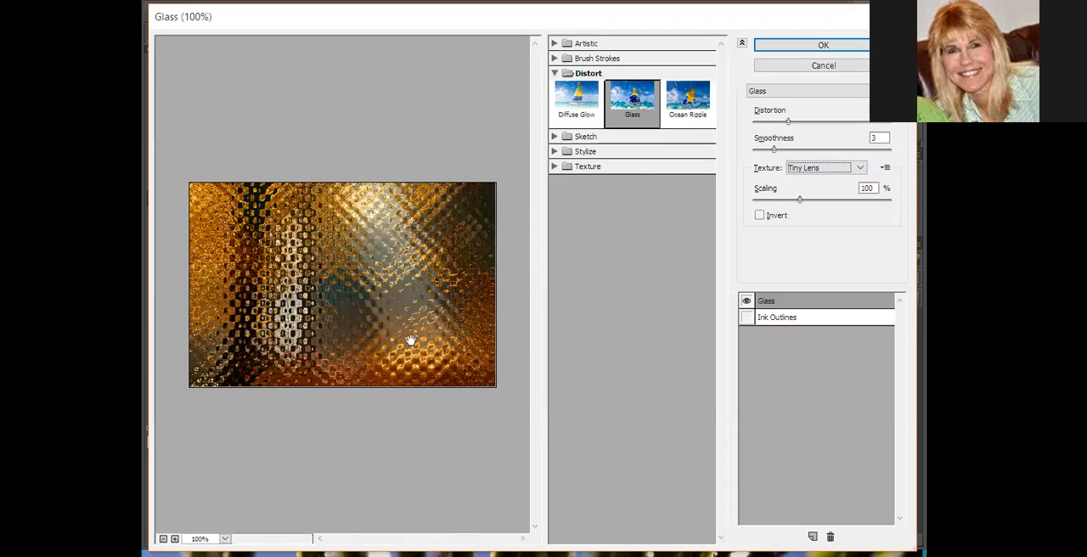
Set the Tiny Lens glass to 58% scaling and a smoothness of 7, and reduce its distortion strongly
drag(800, 199, 769, 200)
mouse_move(763, 207)
mouse_down()
mouse_move(883, 204)
mouse_move(761, 206)
mouse_up()
drag(774, 151, 814, 154)
drag(788, 121, 761, 139)
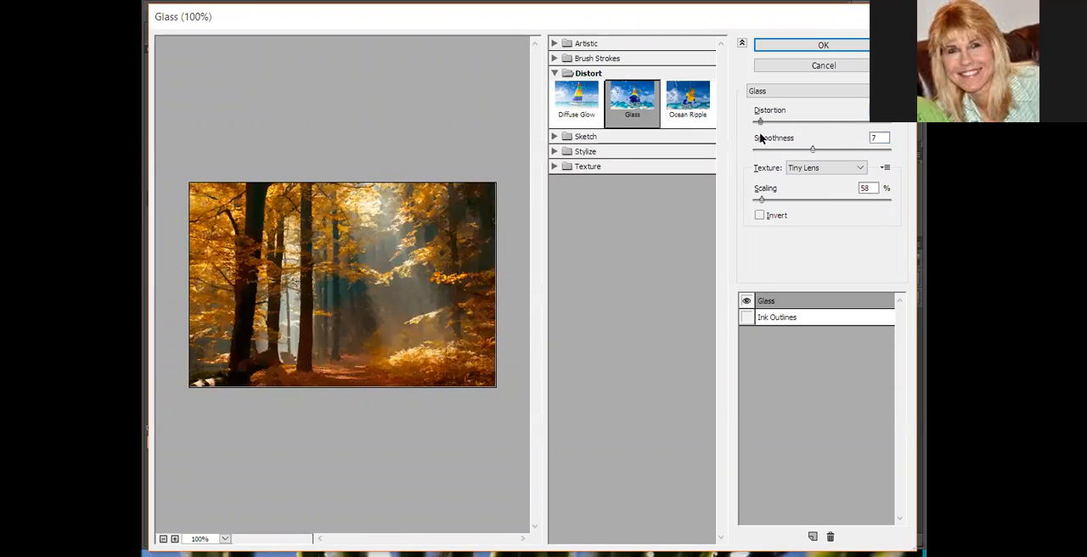
Apply Glass with the Blocks texture, smoothness 2, 121% scaling and slightly more distortion, and hide its smart filter effect
click(789, 169)
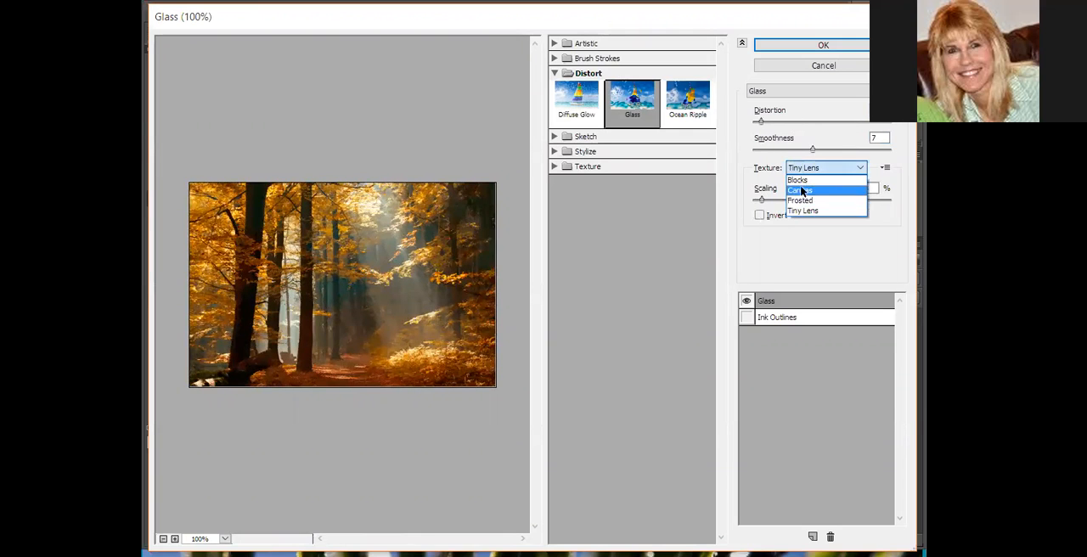
click(801, 180)
drag(767, 201, 773, 201)
drag(809, 150, 760, 150)
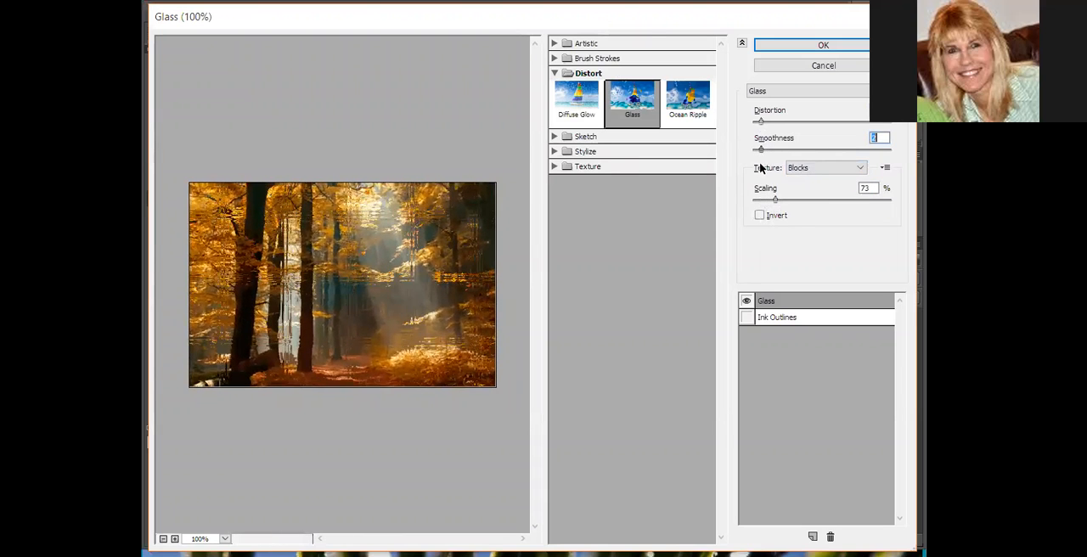
drag(774, 201, 818, 199)
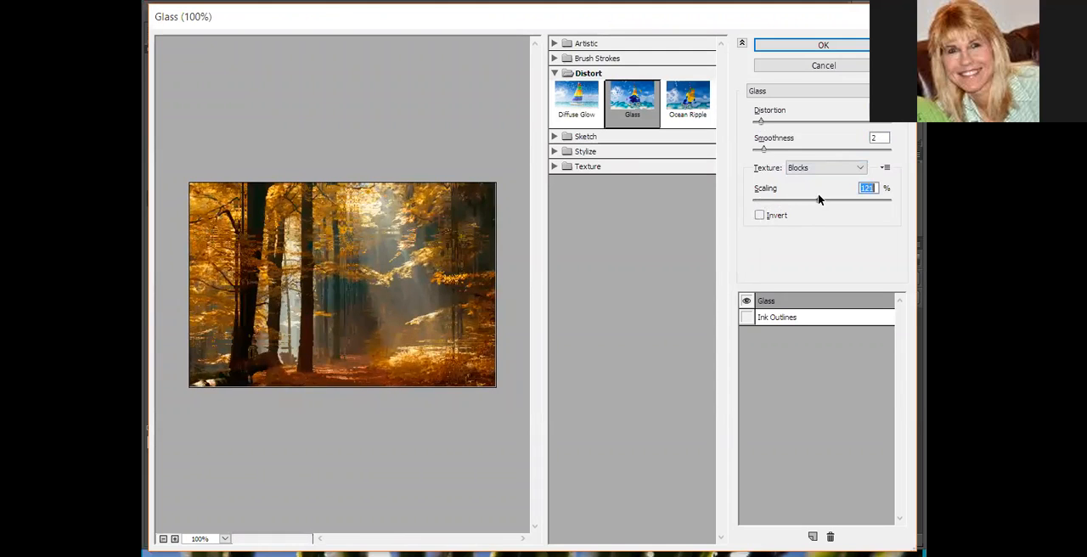
drag(767, 122, 776, 123)
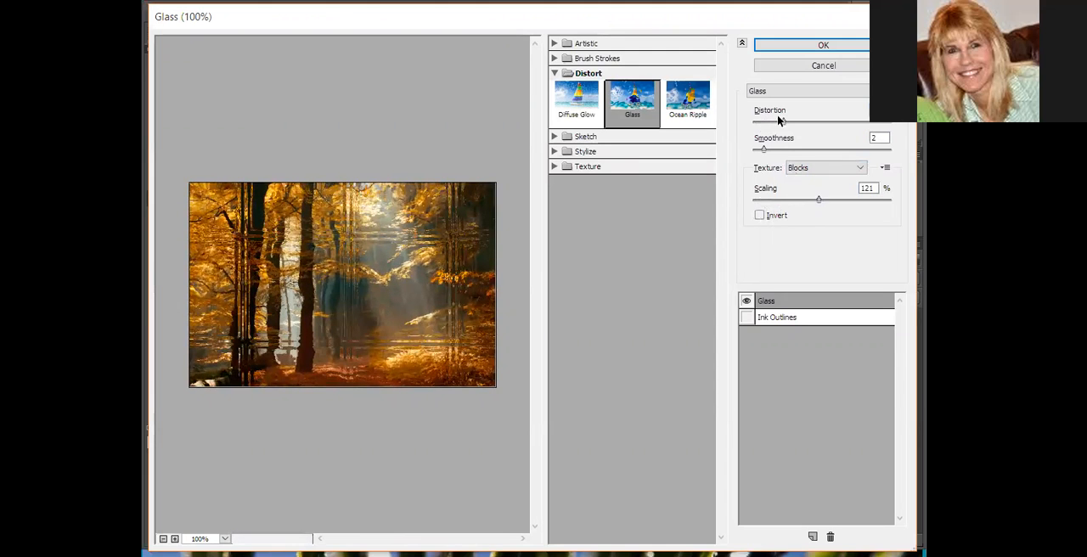
click(821, 45)
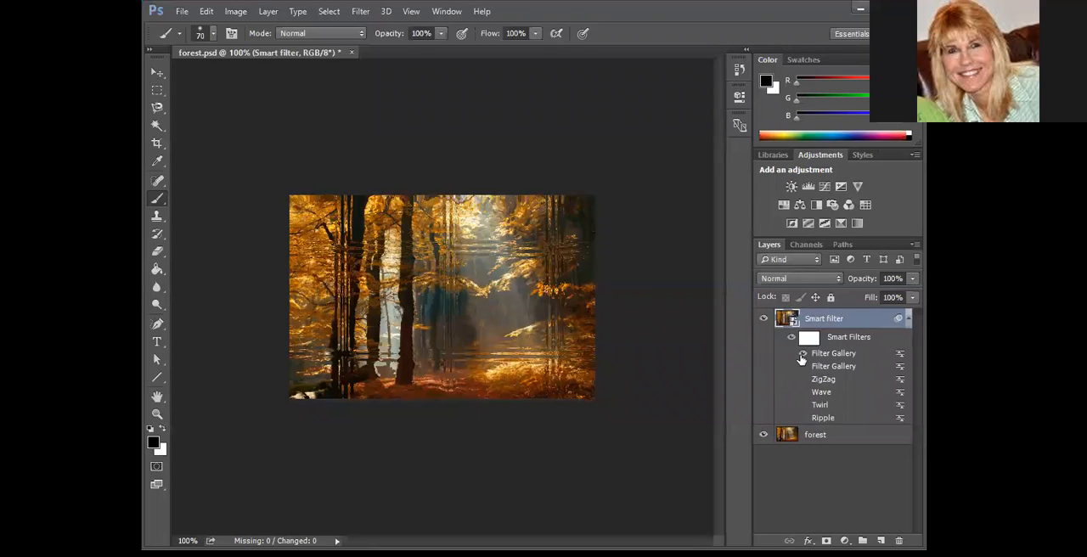
Apply the Filter Gallery's Ocean Ripple effect to the smart filter layer with a larger ripple size and a ripple magnitude of 10
click(366, 14)
click(387, 76)
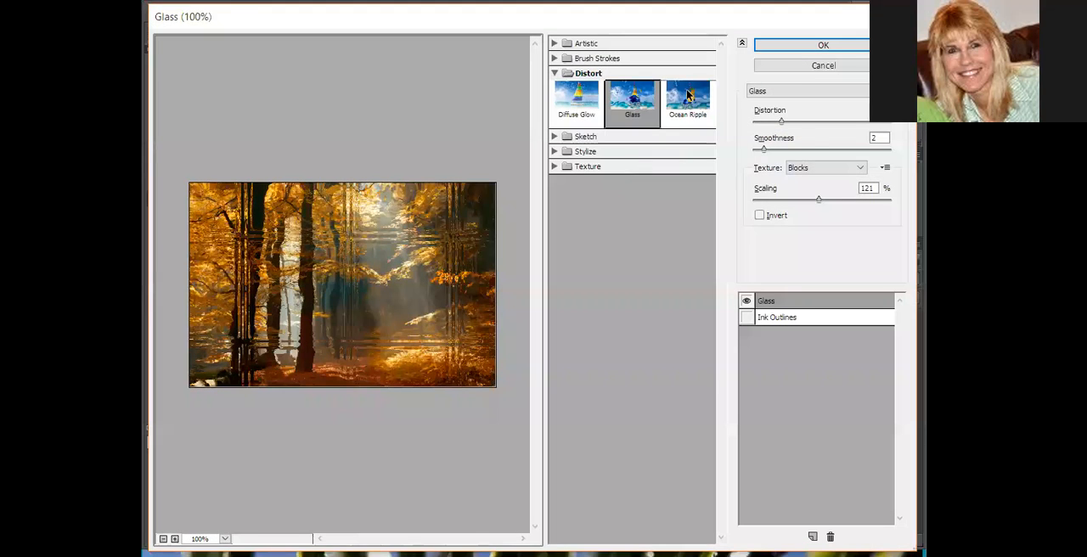
click(671, 109)
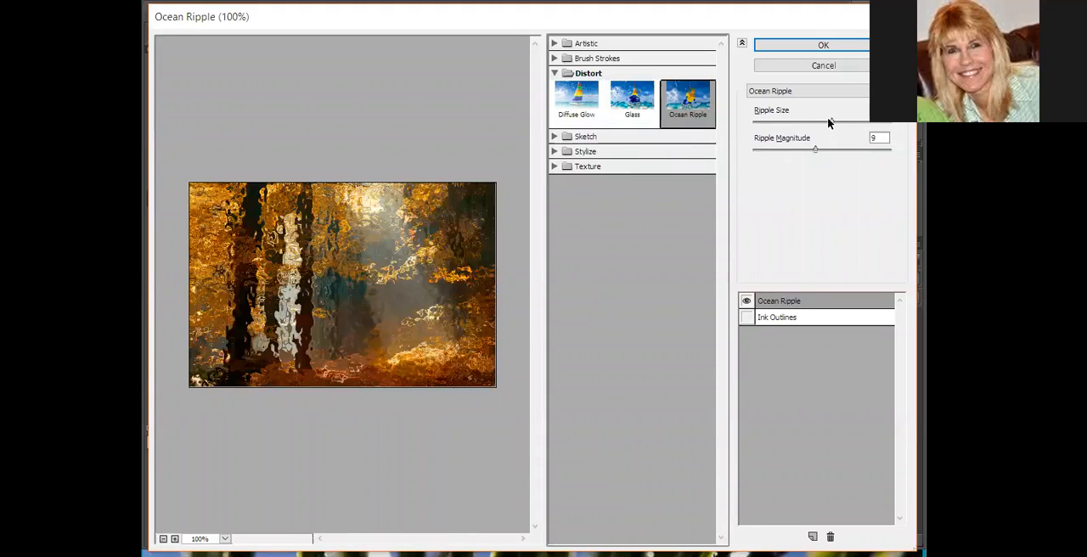
drag(828, 122, 861, 133)
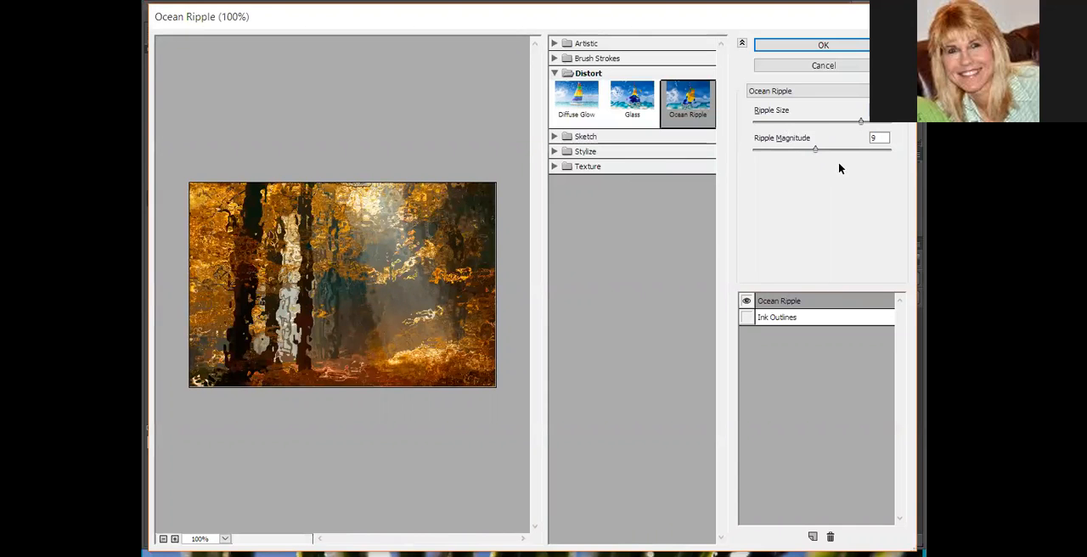
mouse_move(816, 154)
mouse_down()
mouse_move(838, 152)
mouse_move(761, 162)
mouse_move(818, 163)
mouse_up()
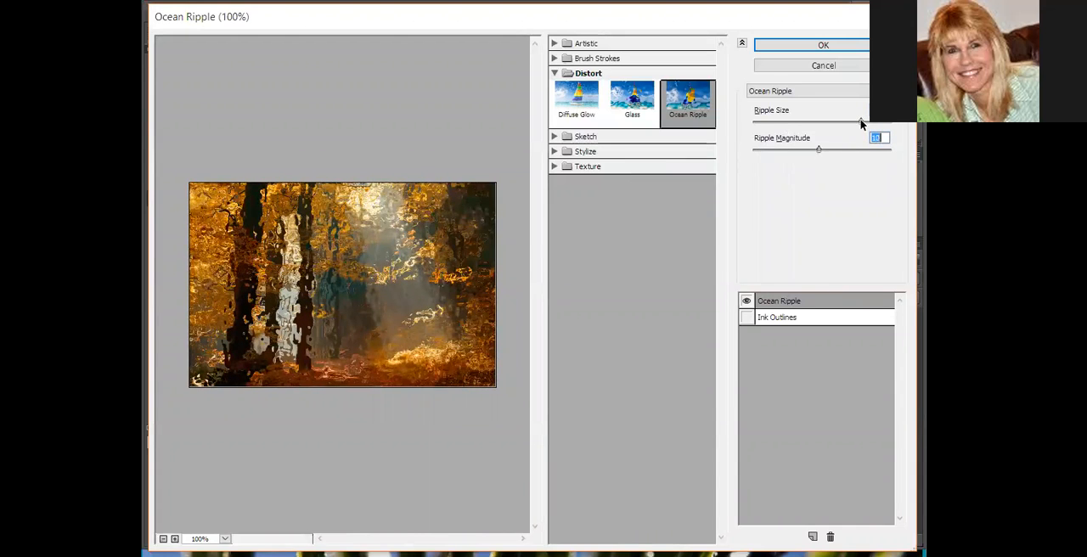
drag(861, 124, 878, 120)
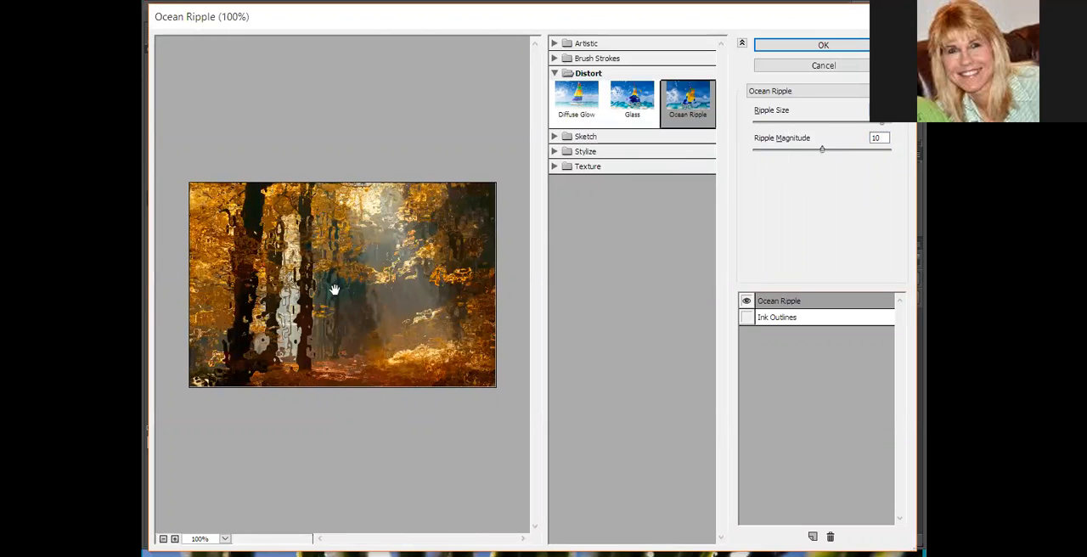
click(848, 47)
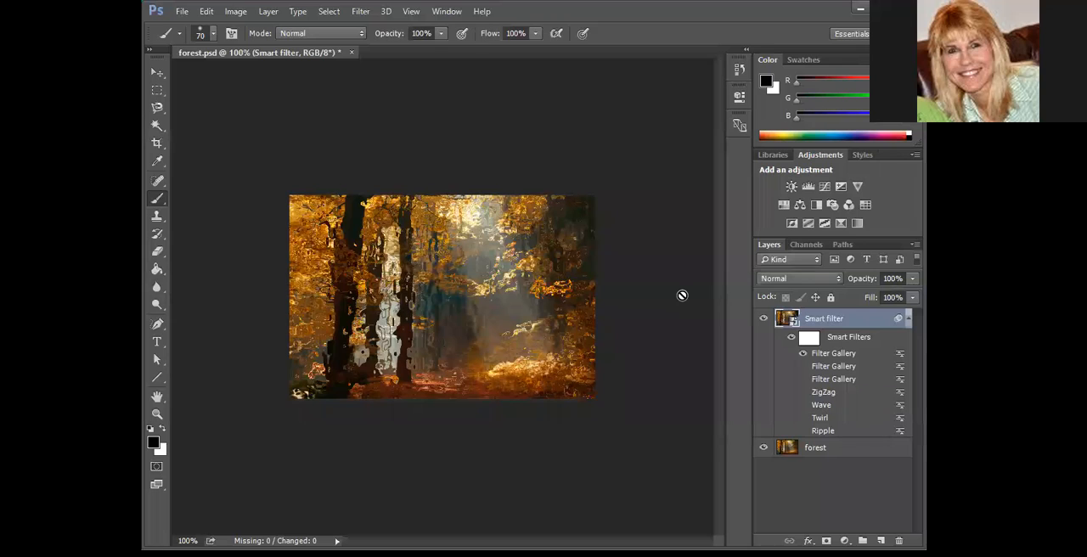